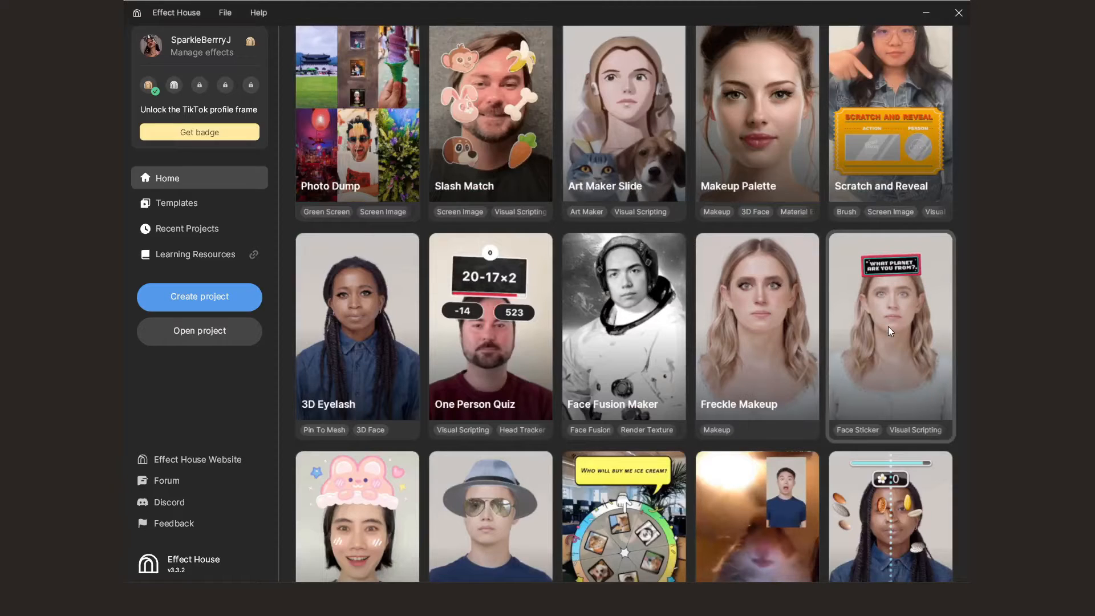
# Open the "What planet are you from?" face sticker template and rename its General group to "Top Randomizer"
pyautogui.click(889, 327)
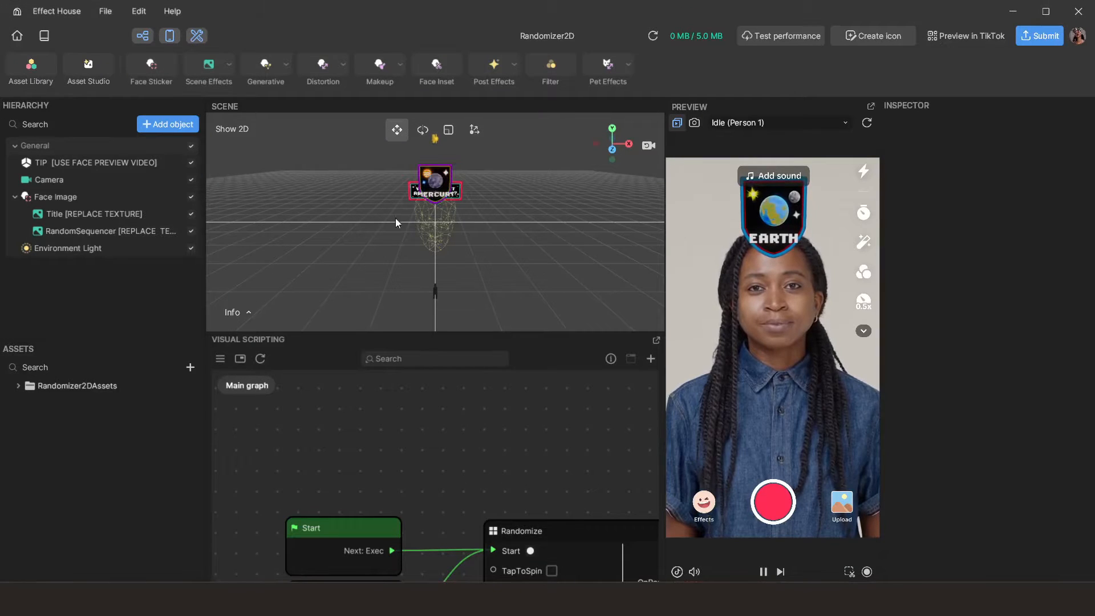
pyautogui.click(14, 147)
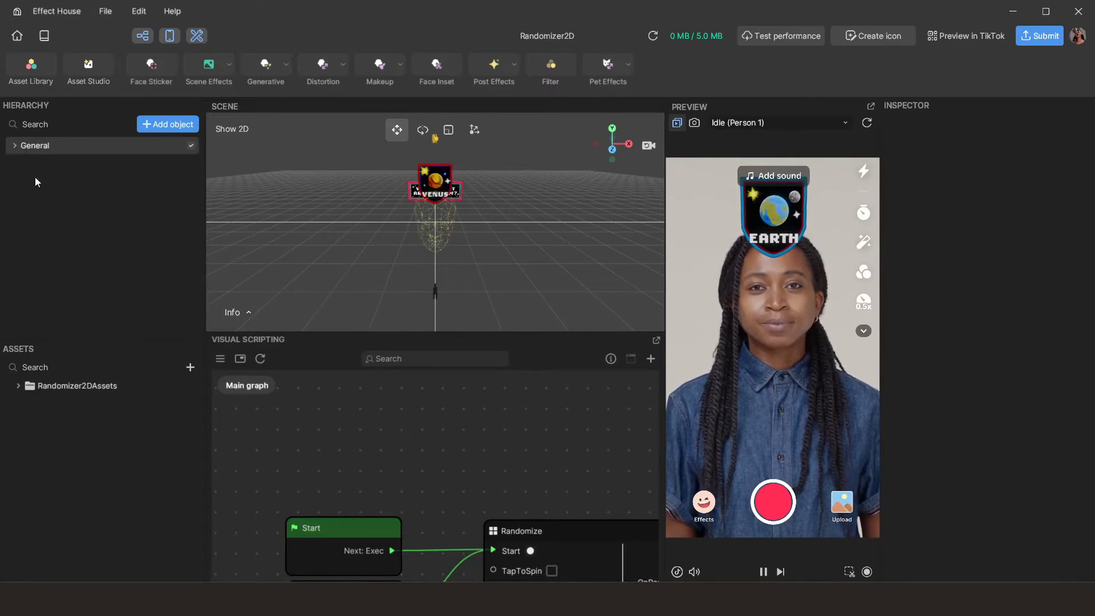
pyautogui.doubleClick(57, 145)
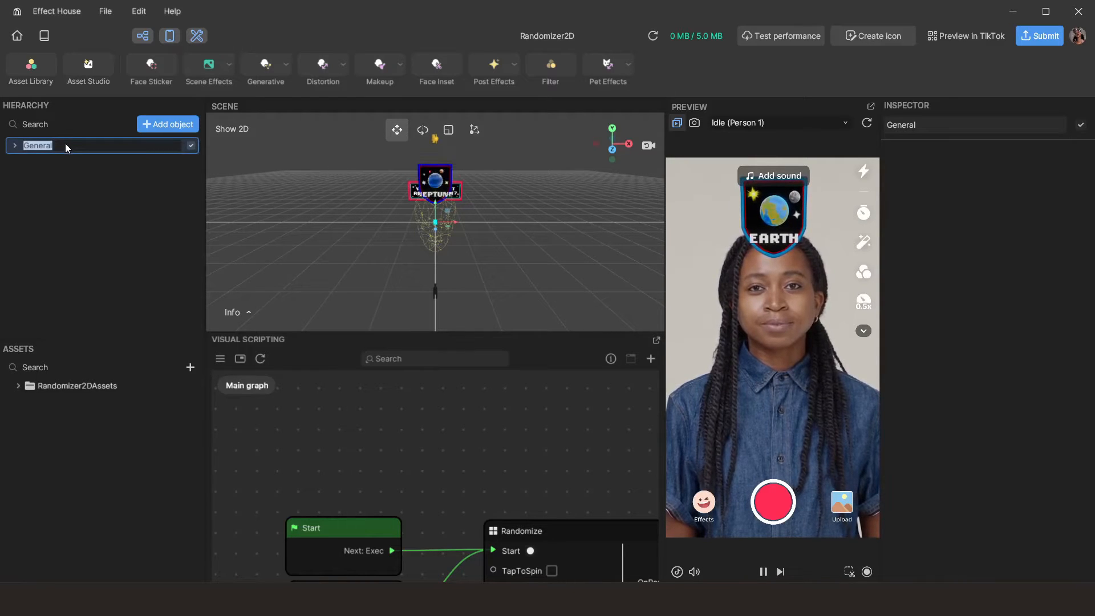
pyautogui.write('Ra')
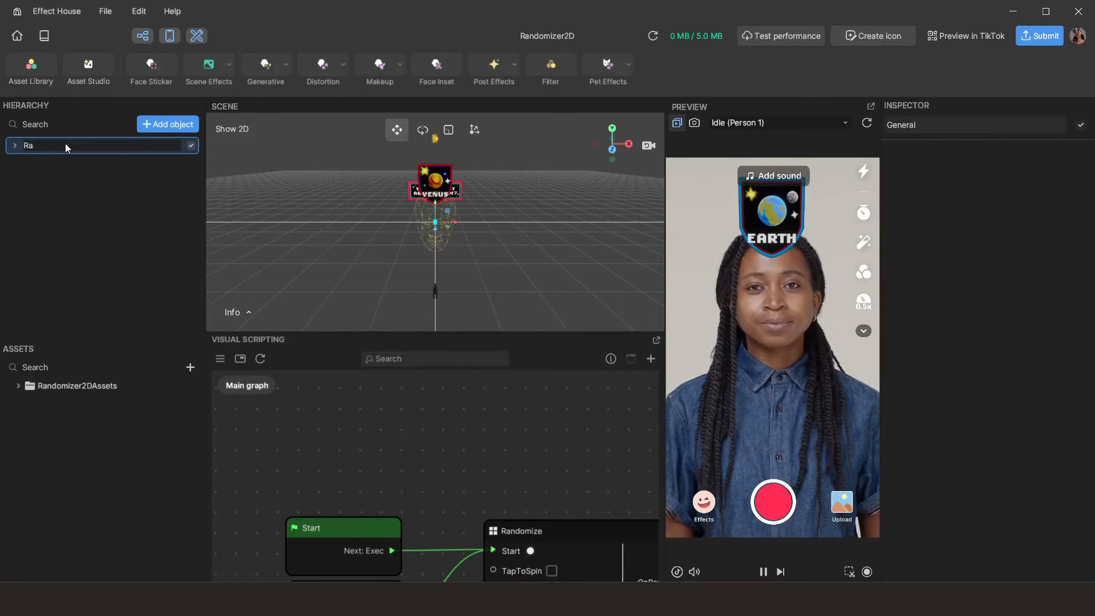
pyautogui.press('BackSpace')
pyautogui.press('BackSpace')
pyautogui.write('Top Ra')
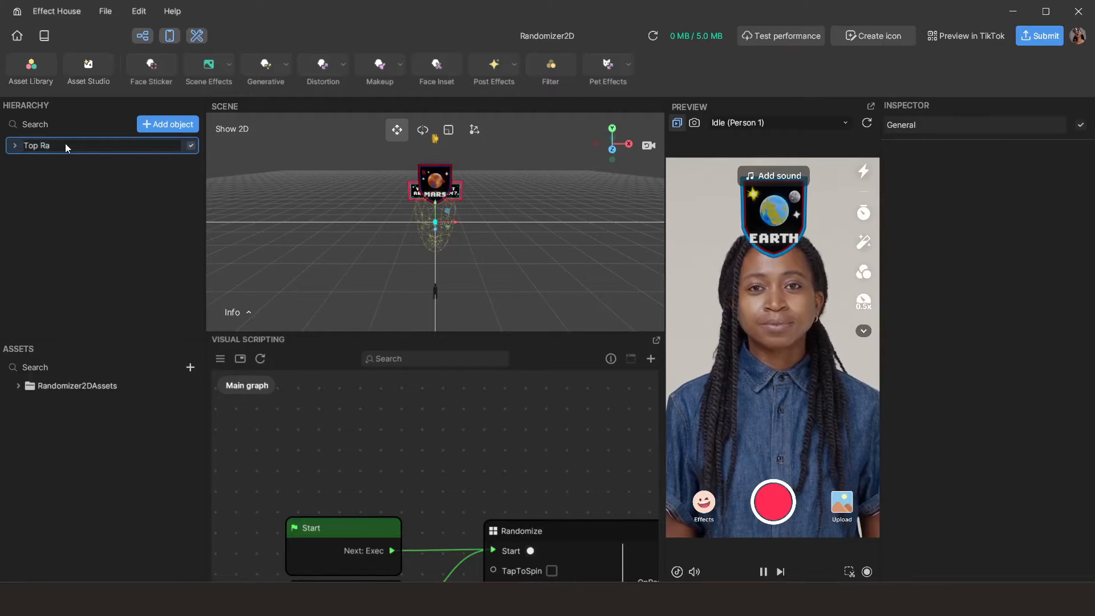
pyautogui.write('ndomizer')
pyautogui.press('Return')
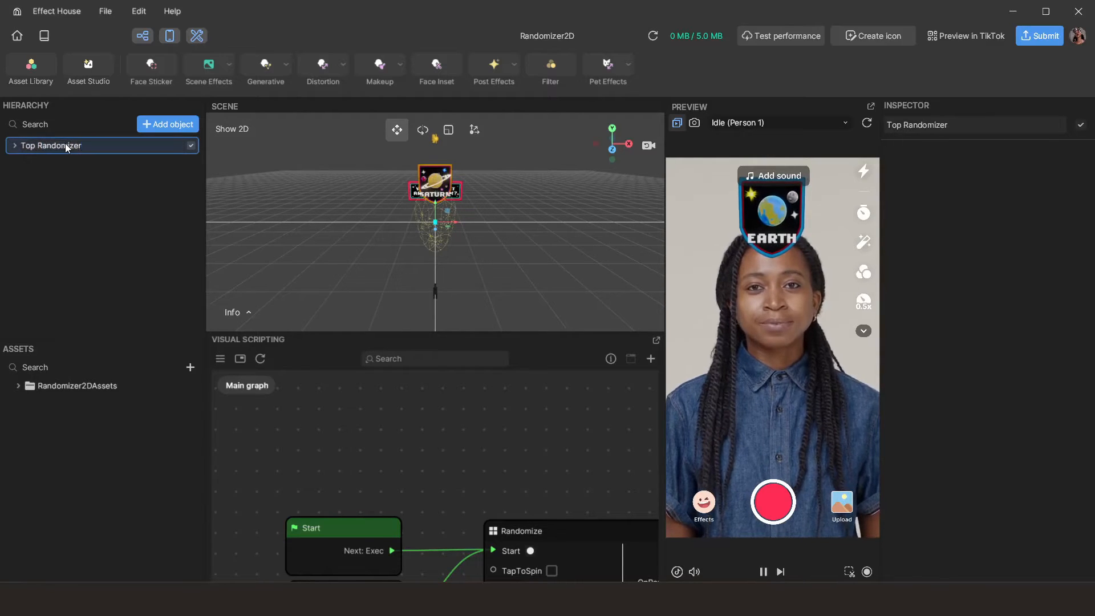
# Duplicate the Top Randomizer group and rename the copy "Bottom Randomizer"
pyautogui.rightClick(94, 145)
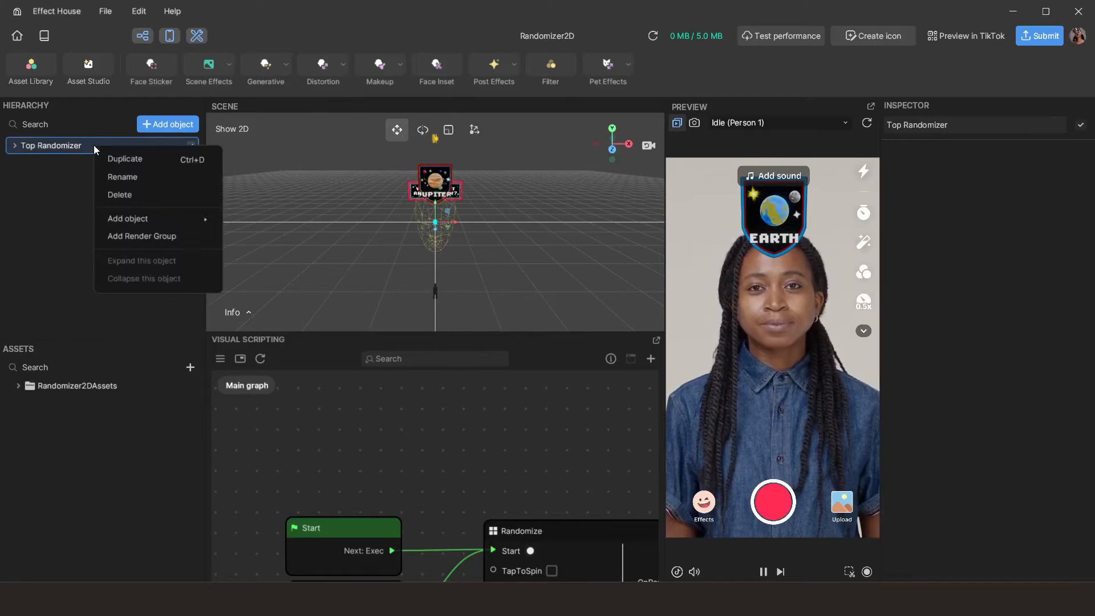
pyautogui.click(115, 159)
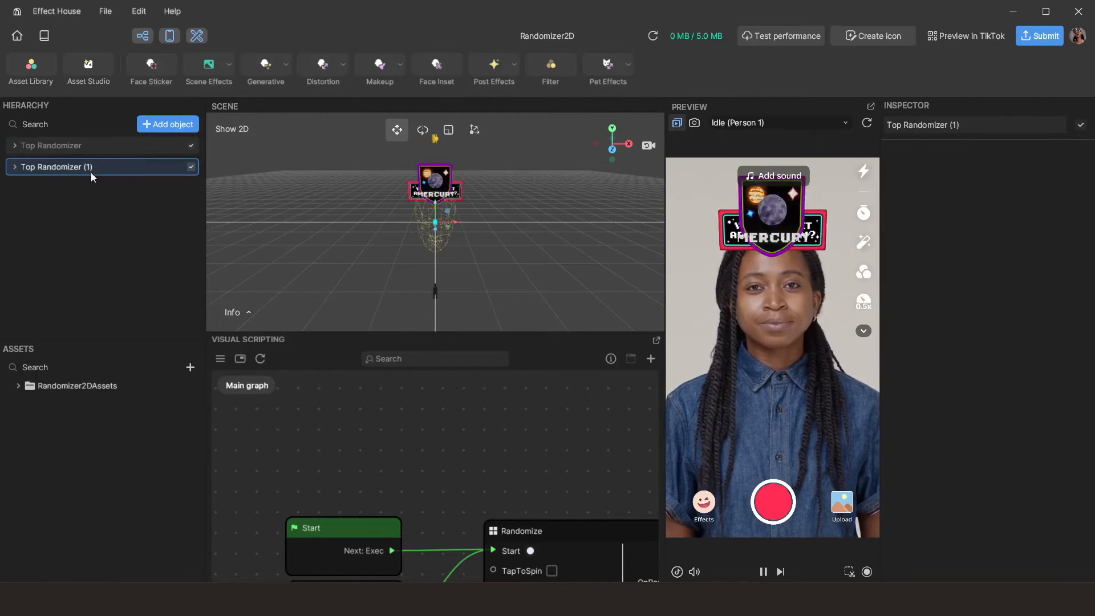
pyautogui.doubleClick(97, 168)
pyautogui.write('B')
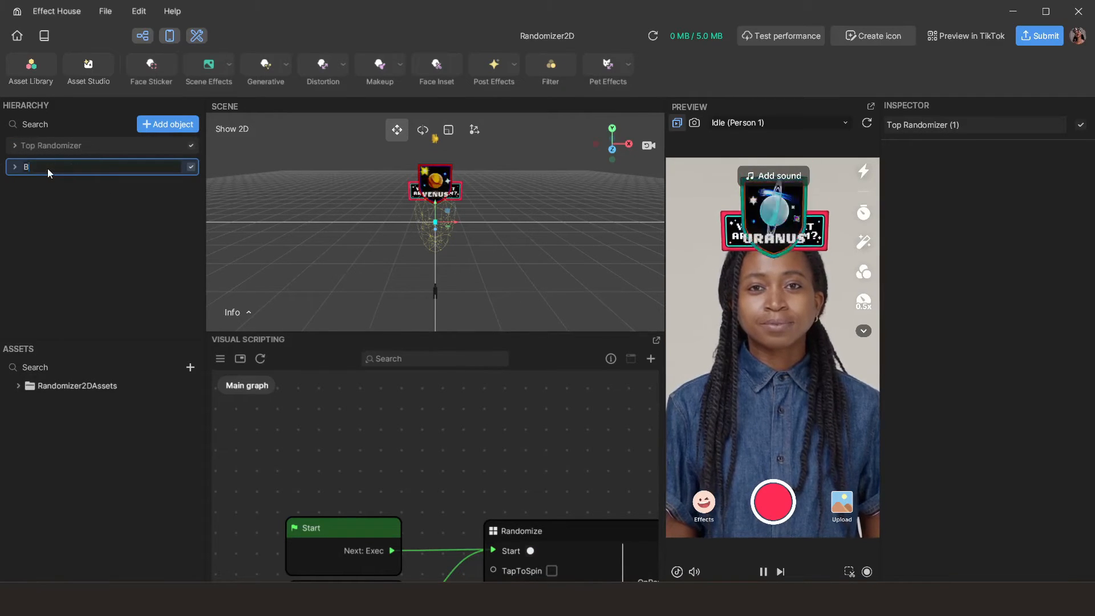
pyautogui.write('ottom Randomizer')
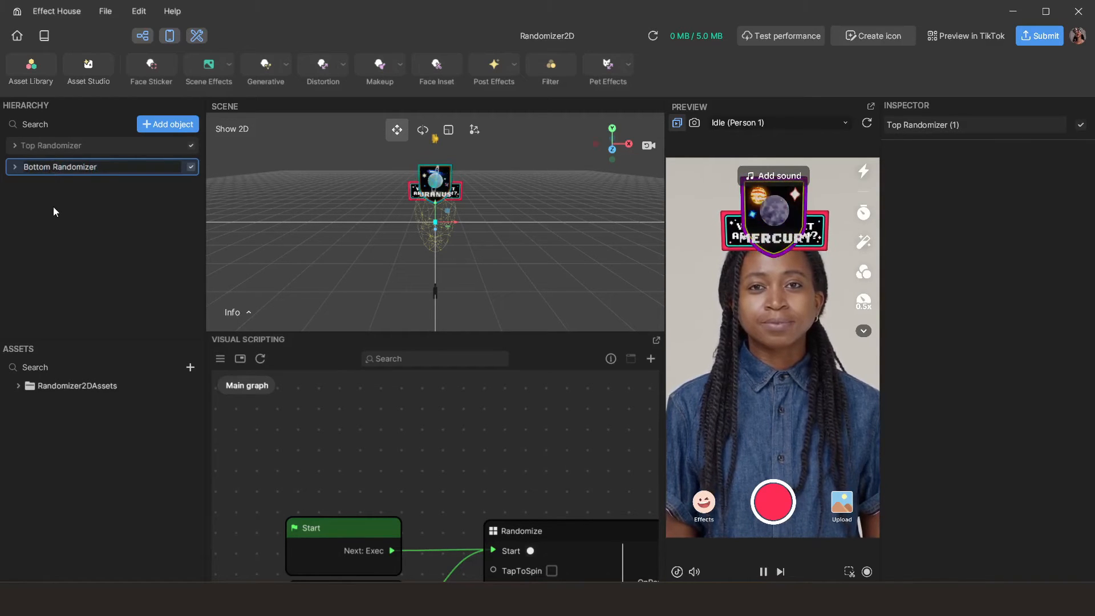
pyautogui.press('Return')
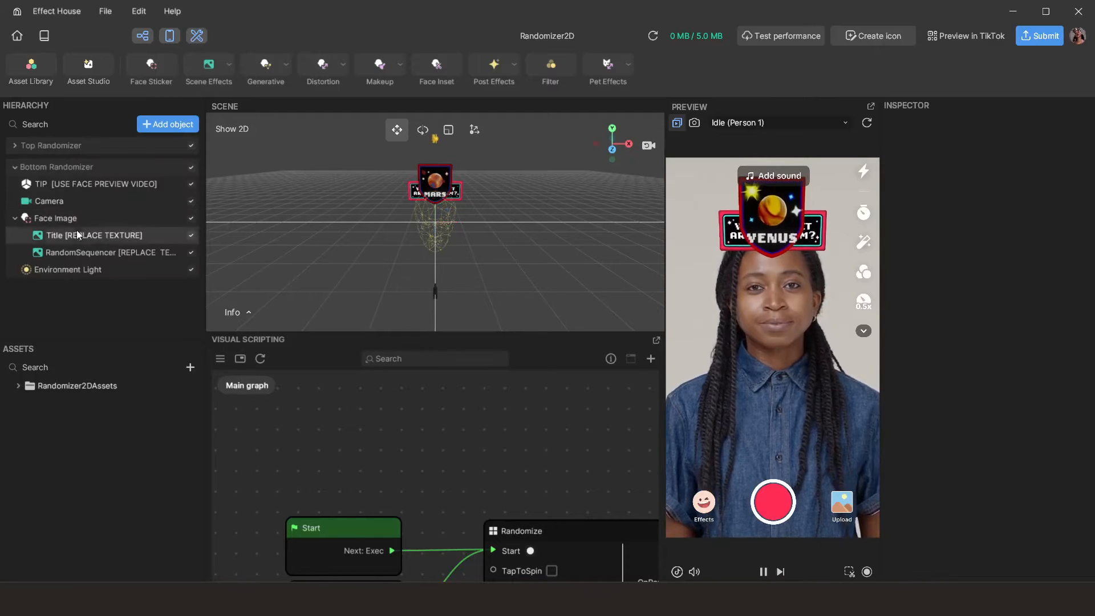
# Disable the Title image in both randomizer groups, and move Bottom Randomizer's RandomSequencer image to Y position -19.1
pyautogui.click(192, 236)
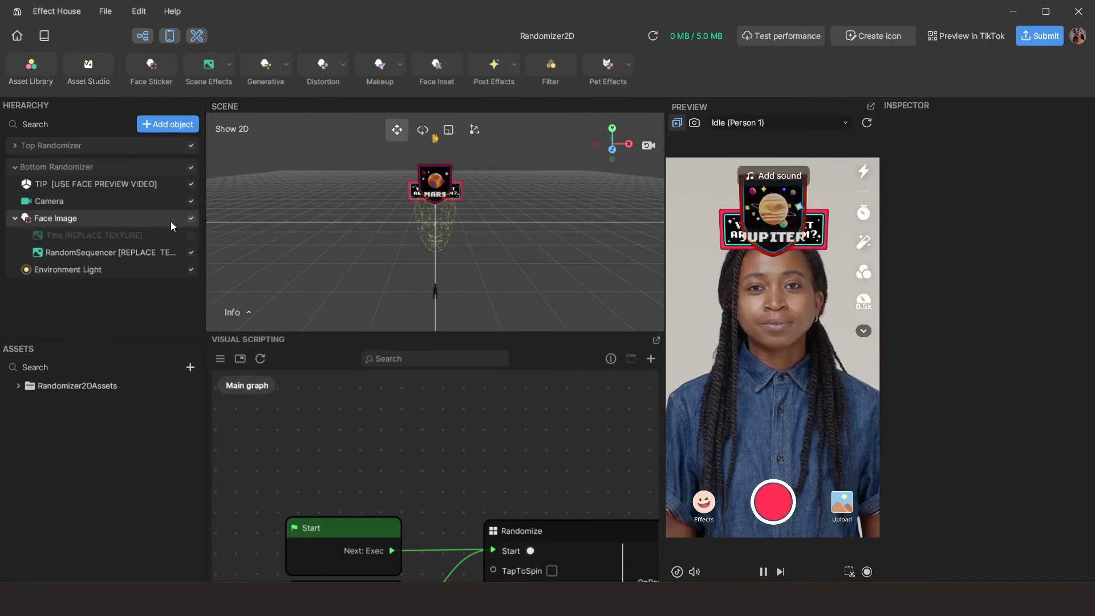
pyautogui.click(15, 146)
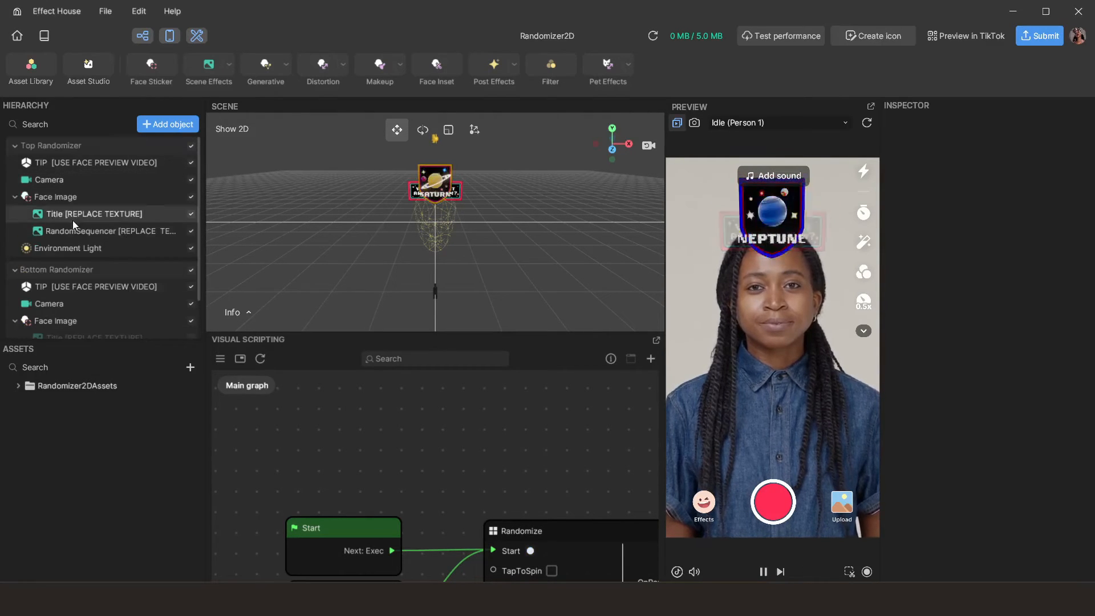
pyautogui.click(192, 215)
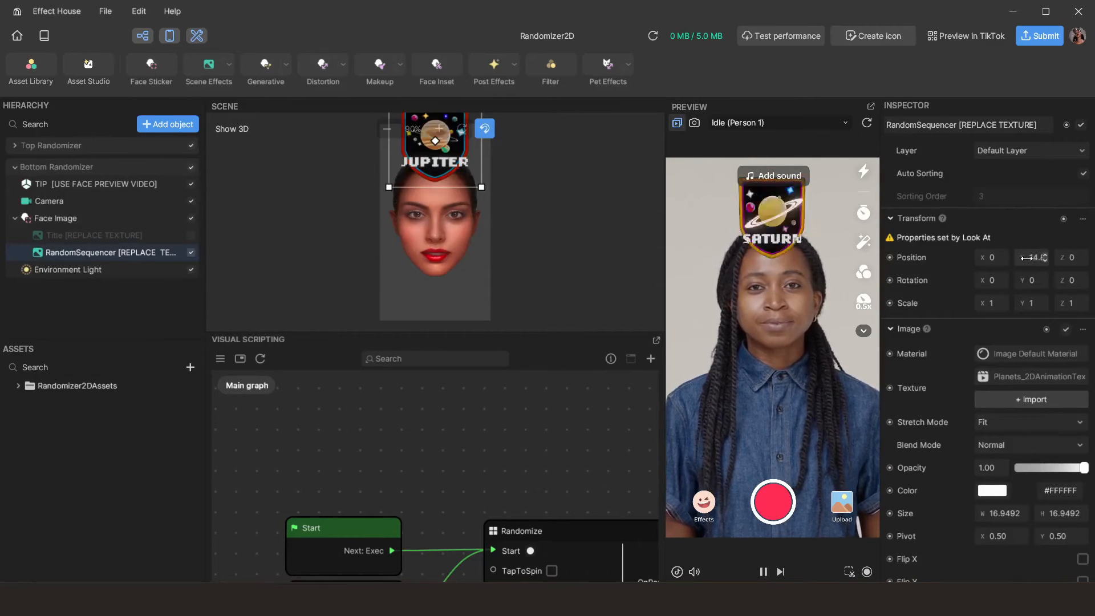
pyautogui.moveTo(1027, 258); pyautogui.dragTo(994, 265)
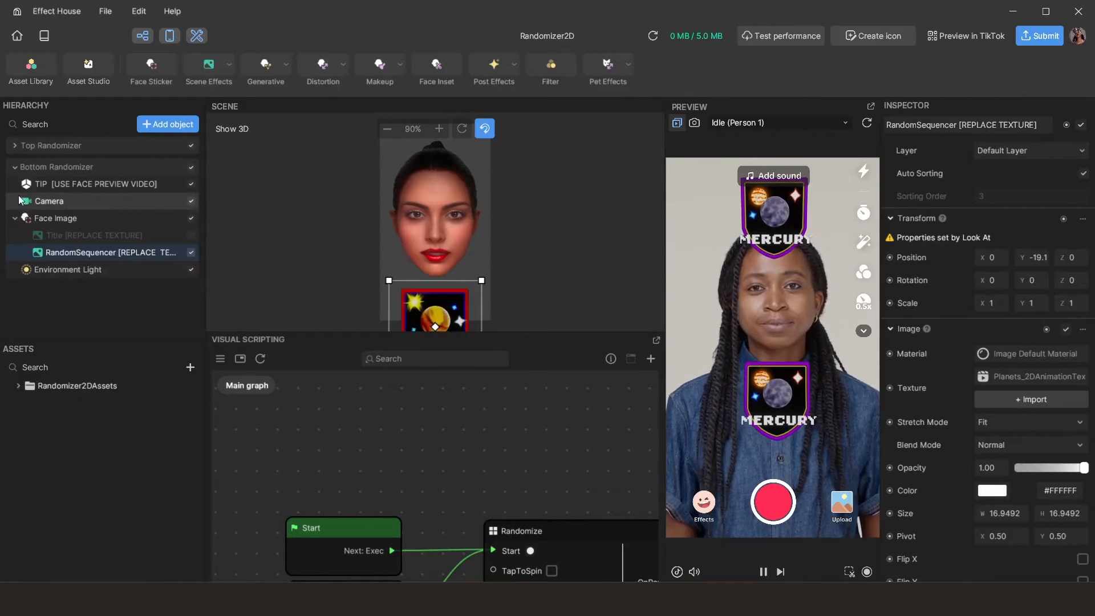
pyautogui.click(14, 167)
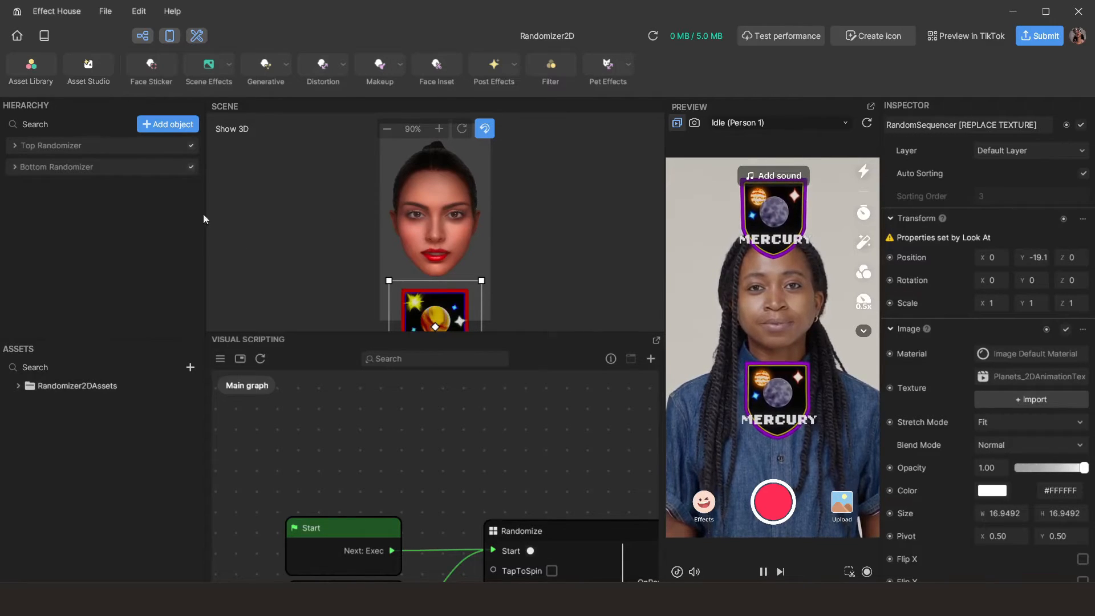
# Duplicate the Start, Video Record and Randomize nodes in the main graph and place the copies below the originals
pyautogui.scroll(-3, 485, 457)
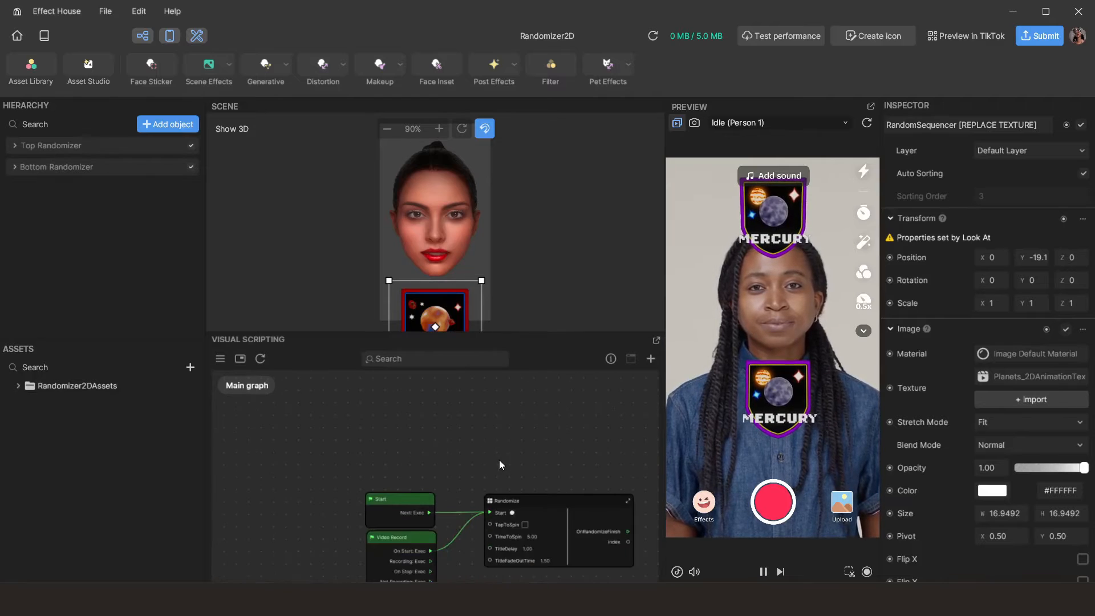
pyautogui.scroll(-3, 500, 459)
pyautogui.moveTo(498, 456); pyautogui.dragTo(428, 413, button='middle')
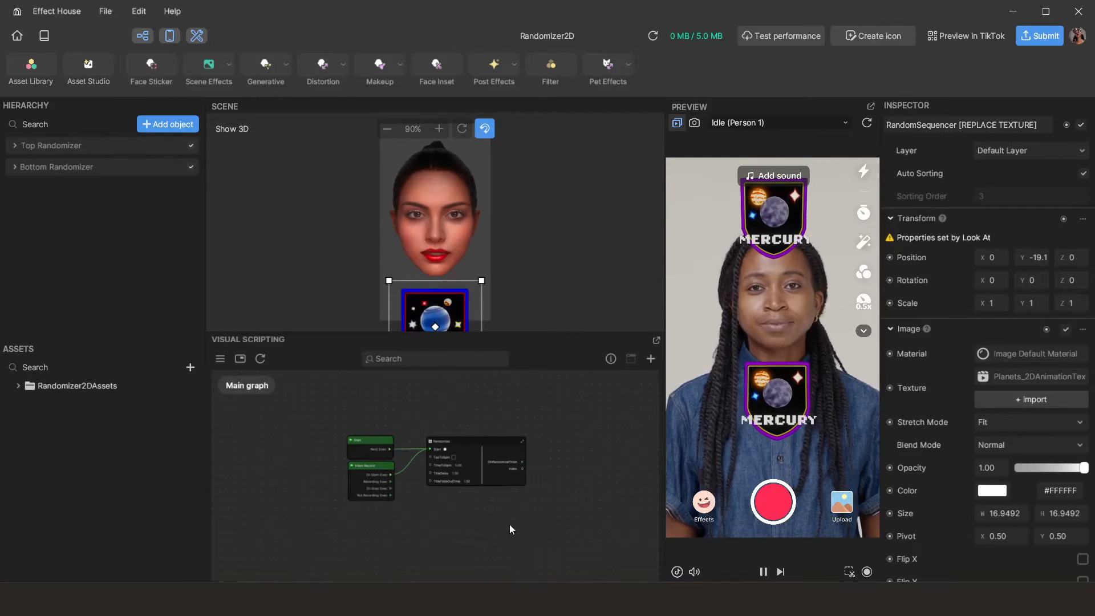
pyautogui.moveTo(509, 530); pyautogui.dragTo(337, 420)
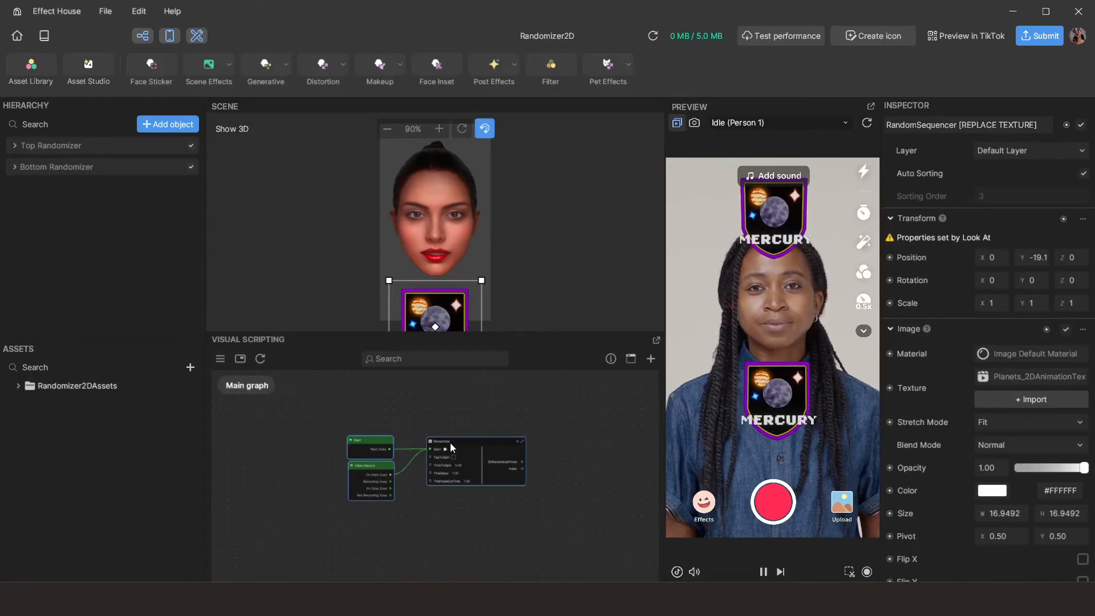
pyautogui.hotkey('ctrl', 'd')
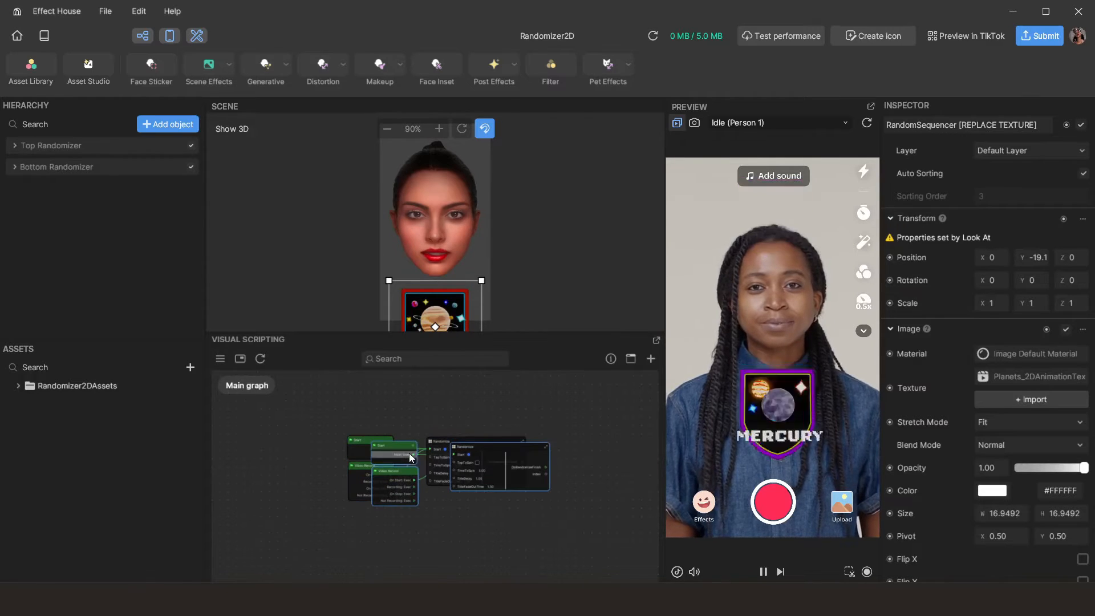
pyautogui.moveTo(396, 451); pyautogui.dragTo(388, 530)
pyautogui.scroll(-5, 348, 503)
pyautogui.moveTo(319, 556); pyautogui.dragTo(356, 467, button='middle')
pyautogui.scroll(6, 356, 467)
pyautogui.moveTo(458, 400); pyautogui.dragTo(372, 528, button='middle')
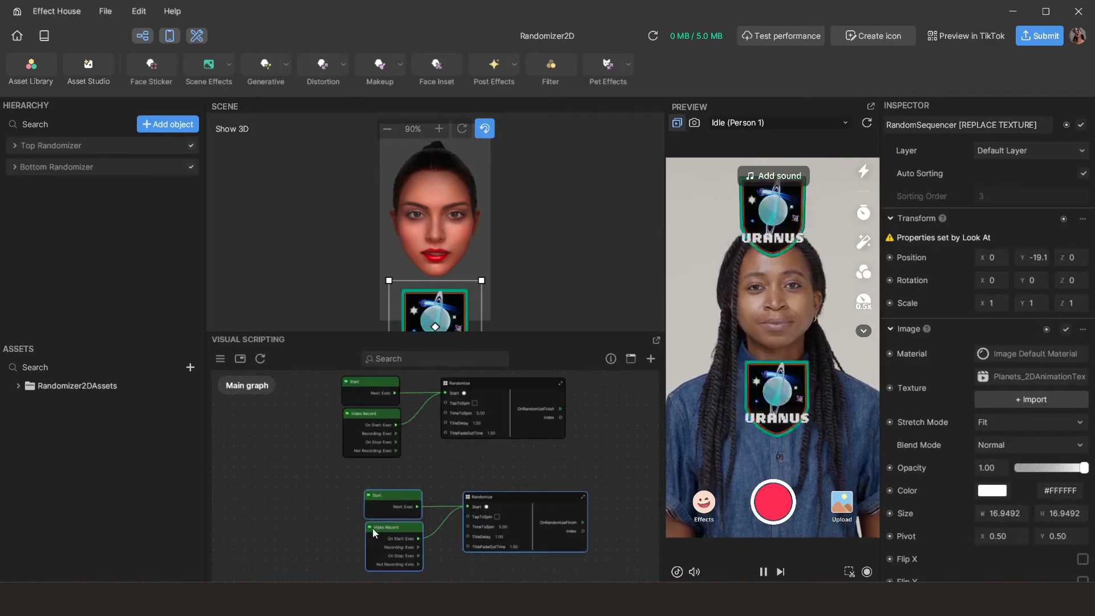
pyautogui.scroll(-2, 350, 497)
pyautogui.moveTo(371, 500); pyautogui.dragTo(351, 519)
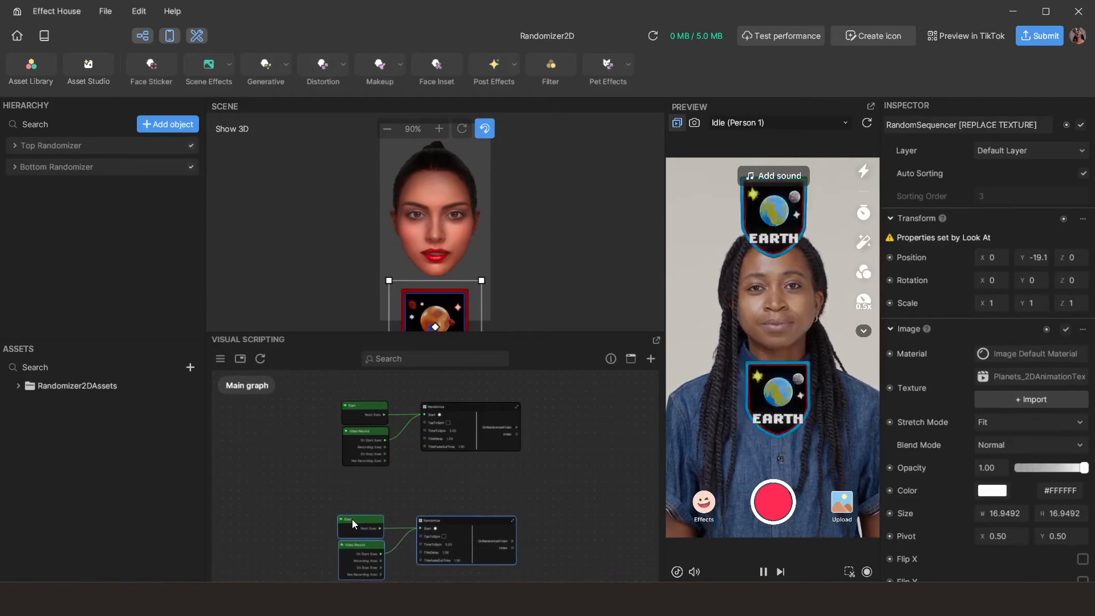
pyautogui.moveTo(420, 473); pyautogui.dragTo(413, 356, button='middle')
pyautogui.scroll(5, 401, 452)
pyautogui.scroll(-3, 418, 530)
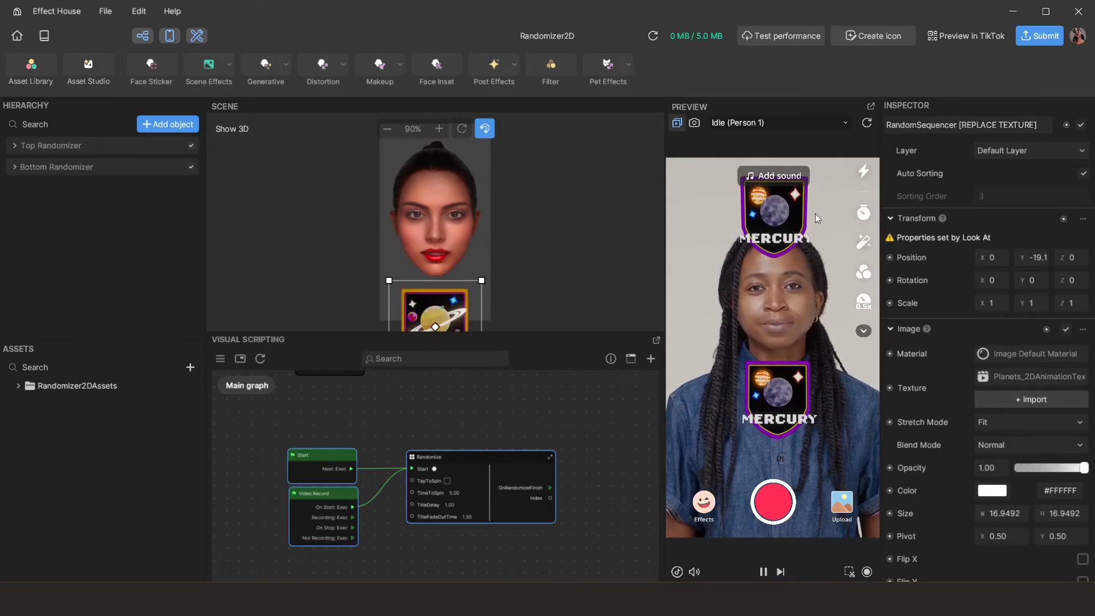
# Import PNG images 1 to 7 from the Untitled design (1) folder as a texture sequence for Top Randomizer's RandomSequencer
pyautogui.click(12, 148)
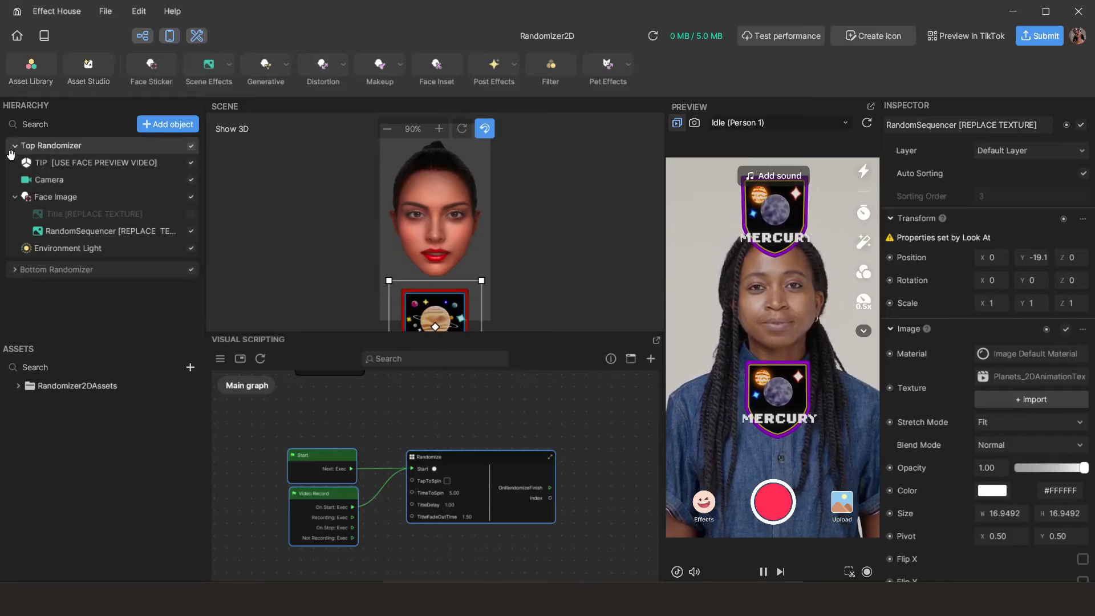
pyautogui.click(98, 234)
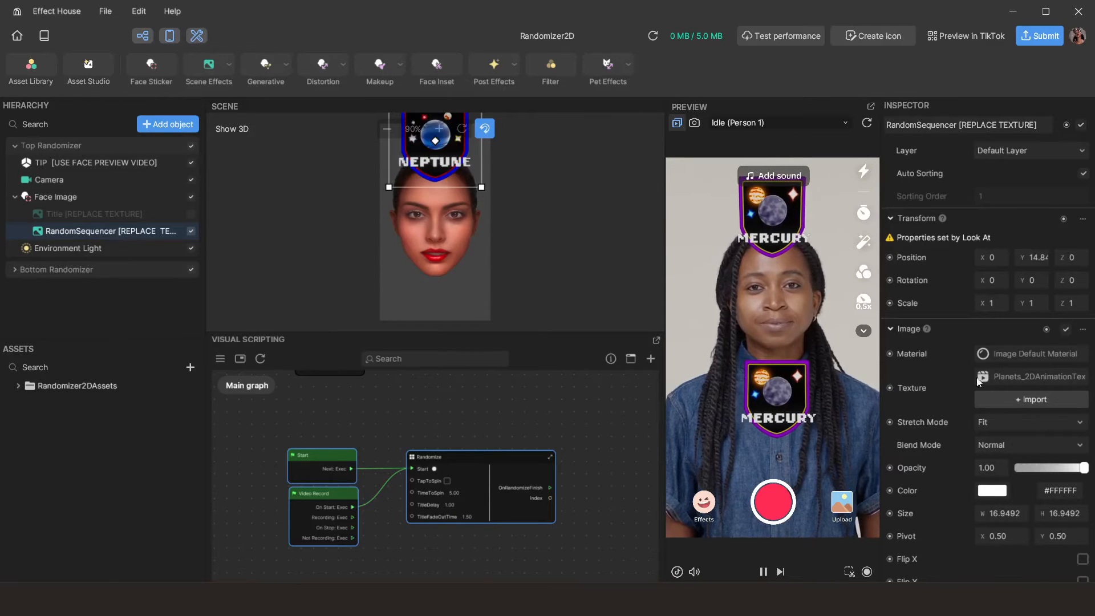
pyautogui.click(1032, 401)
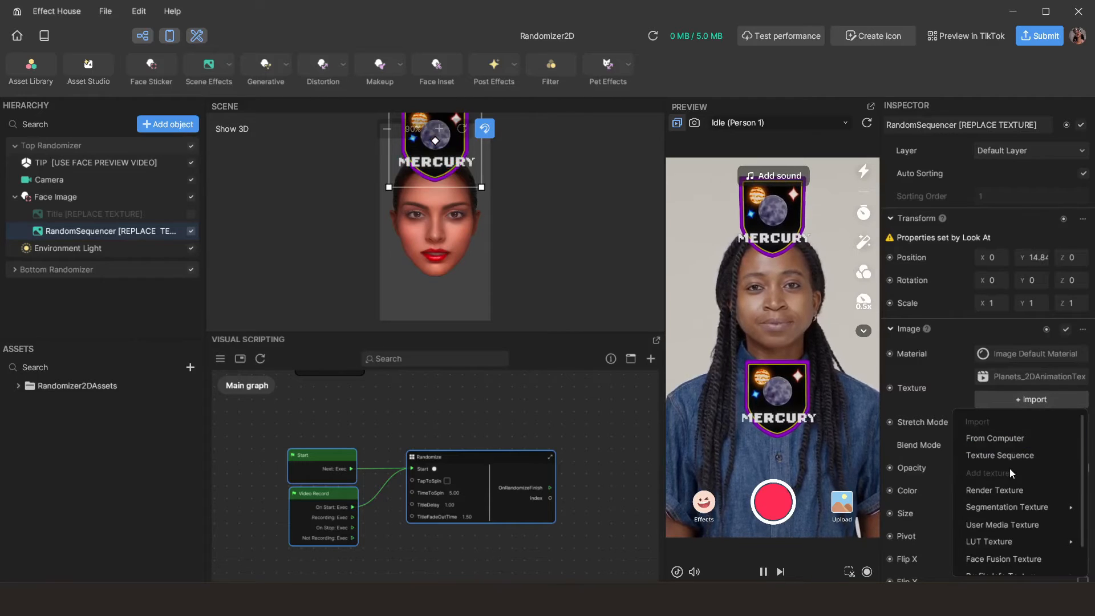
pyautogui.click(998, 457)
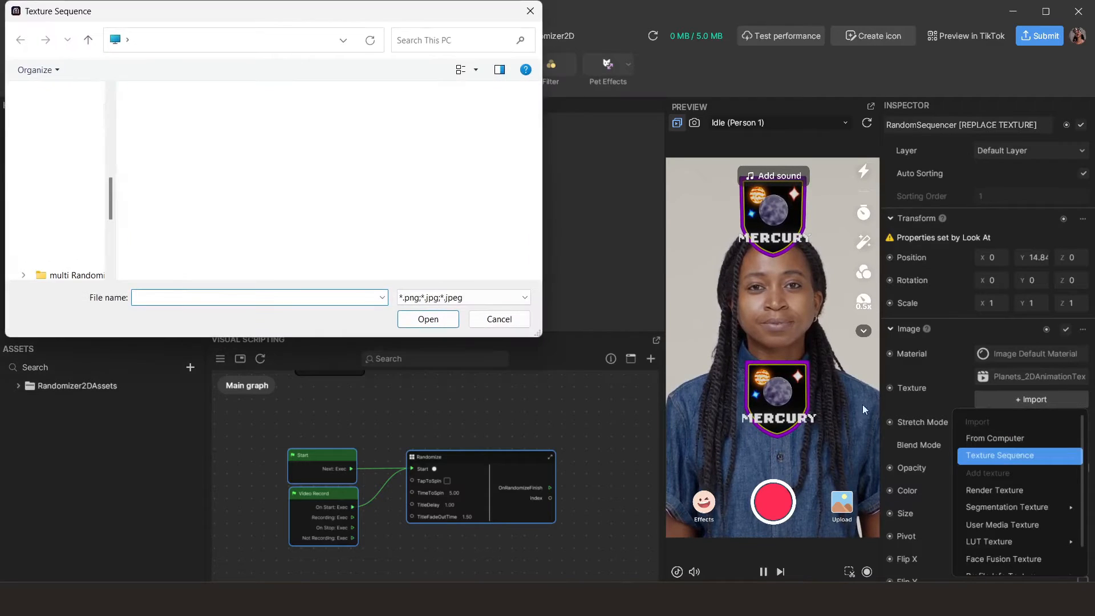
pyautogui.scroll(-4, 51, 149)
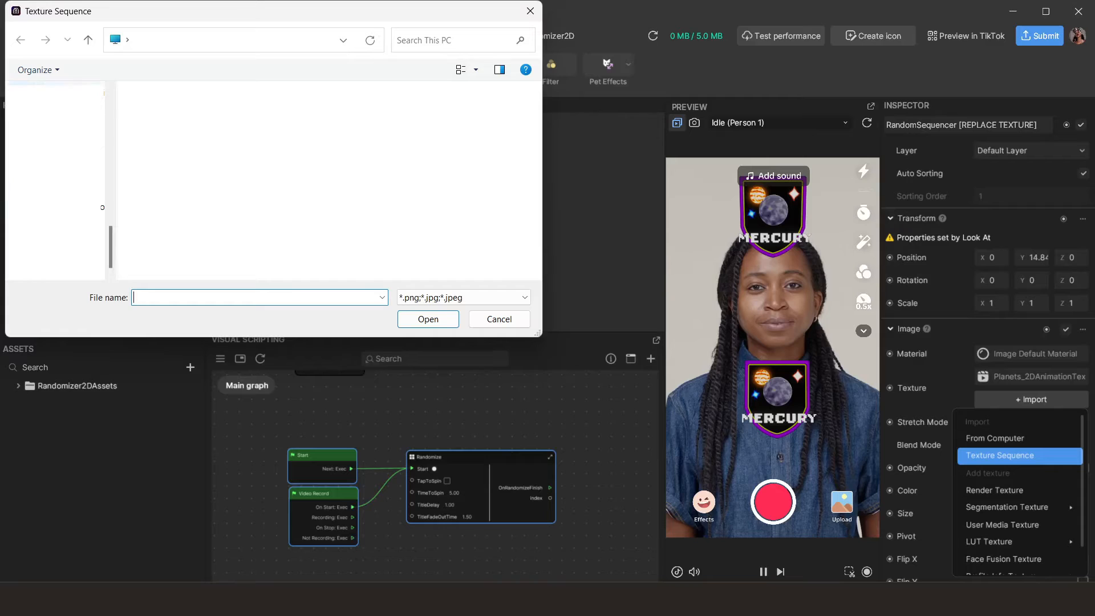
pyautogui.click(63, 94)
pyautogui.doubleClick(154, 116)
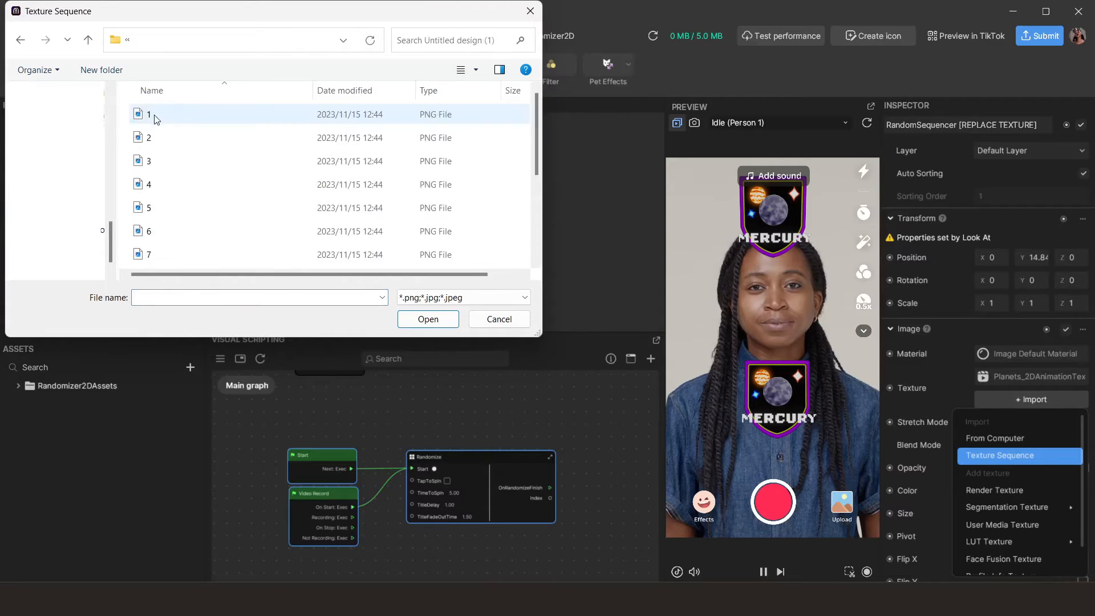
pyautogui.click(154, 118)
pyautogui.scroll(-1, 156, 142)
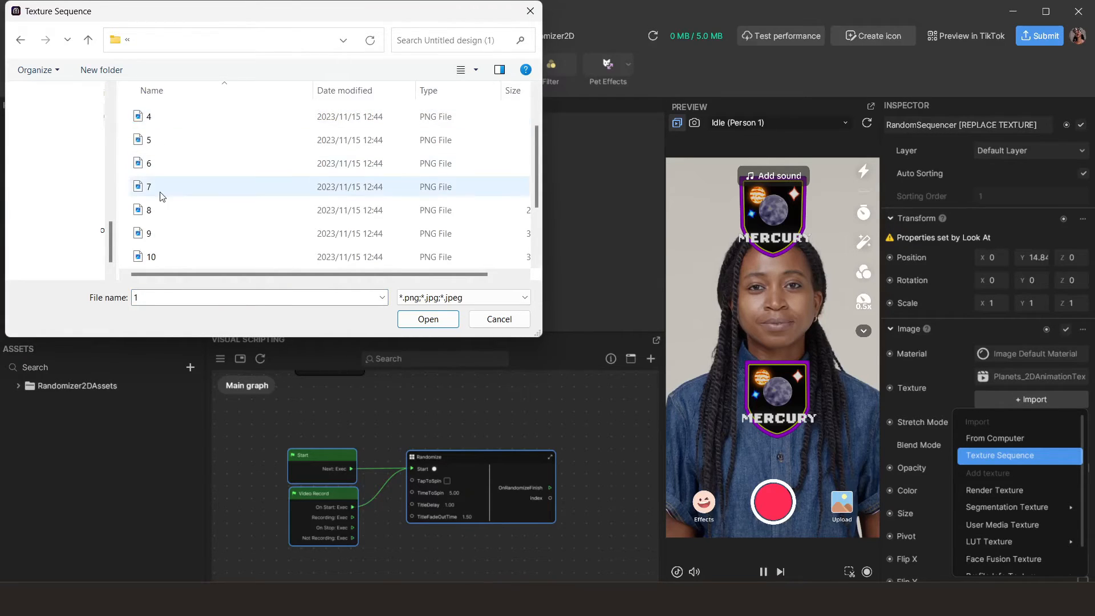
pyautogui.keyDown('shift'); pyautogui.click(161, 193); pyautogui.keyUp('shift')
pyautogui.click(449, 318)
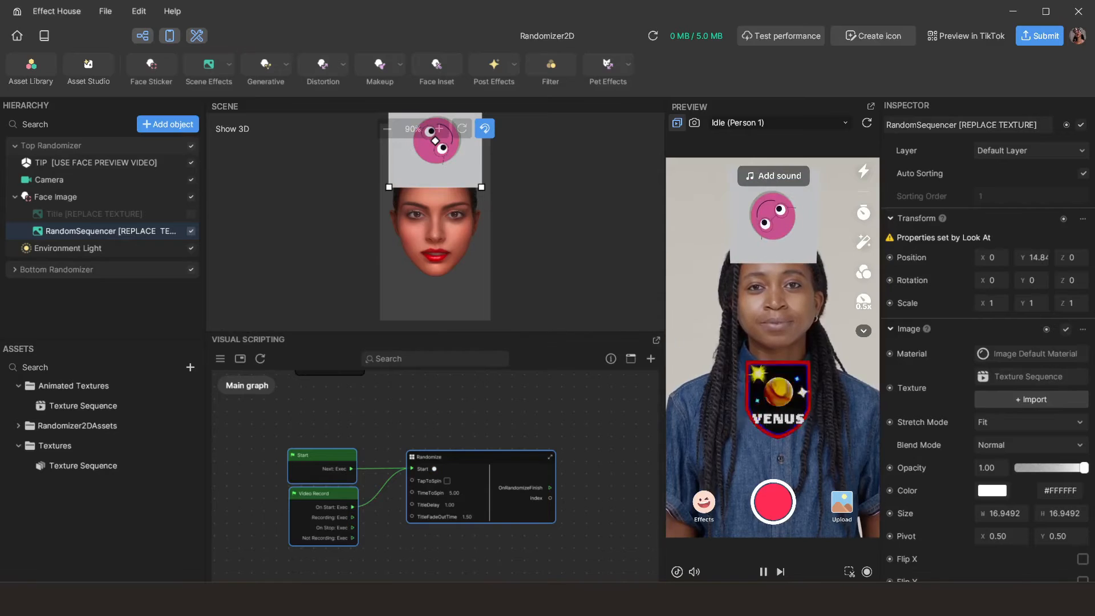
# Switch to File Explorer and review the numbered images in the Untitled design (1) folder
pyautogui.moveTo(610, 599)
pyautogui.click(619, 542)
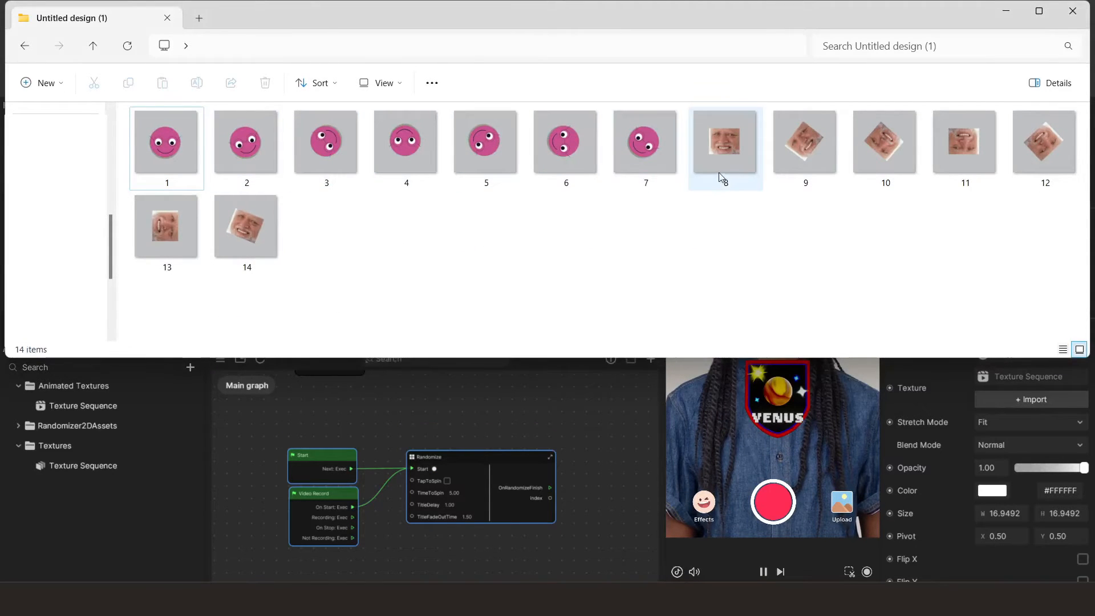
pyautogui.click(1006, 12)
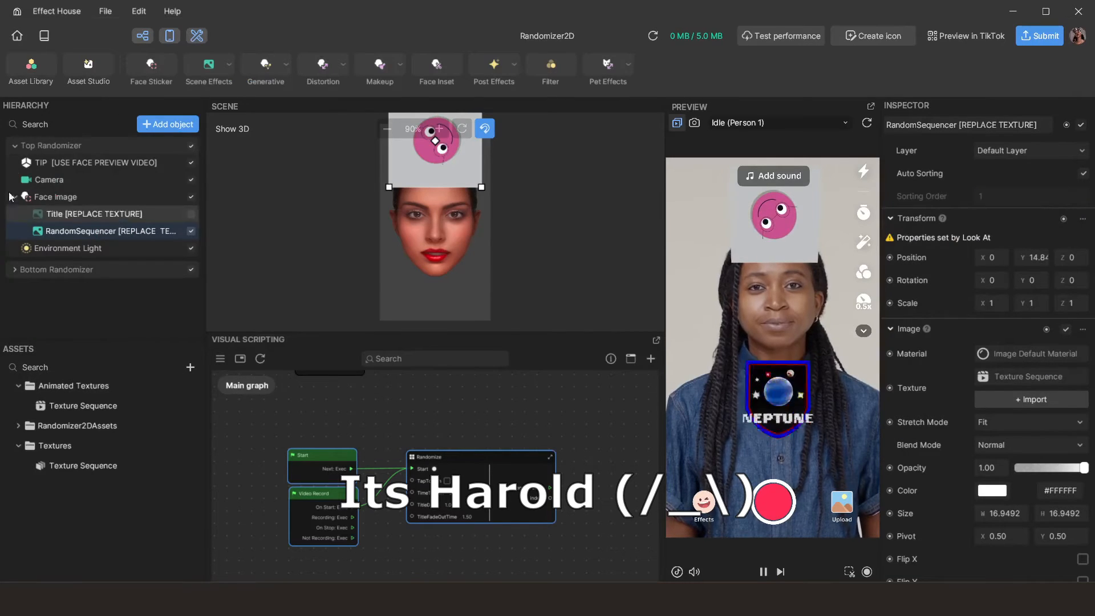
# Import PNG images 8 to 14 from the Untitled design (1) folder as a texture sequence for Bottom Randomizer's RandomSequencer
pyautogui.click(15, 145)
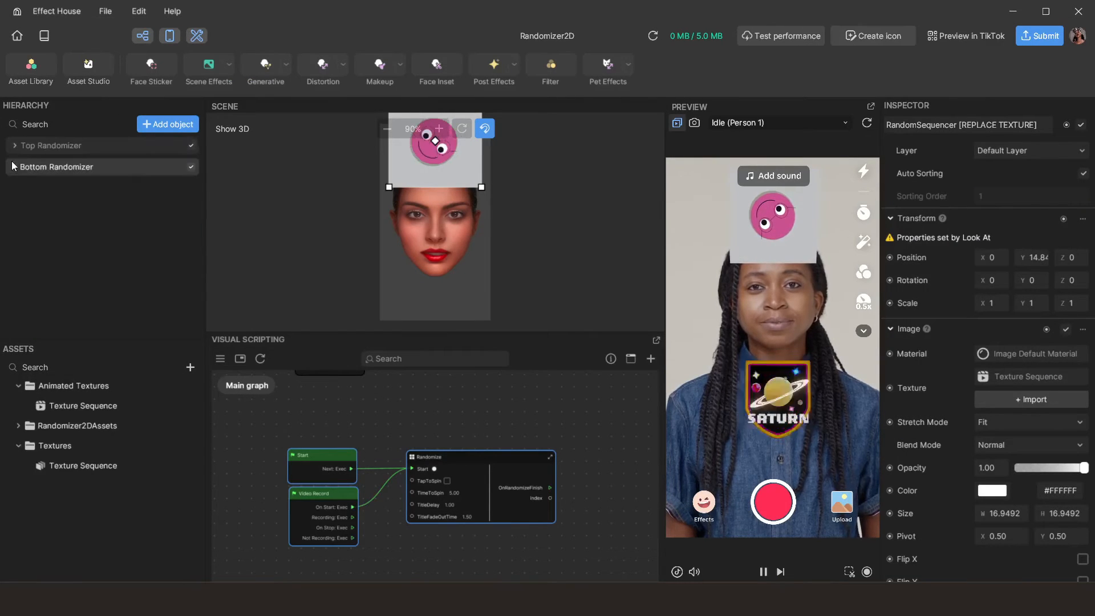
pyautogui.click(13, 166)
pyautogui.click(16, 167)
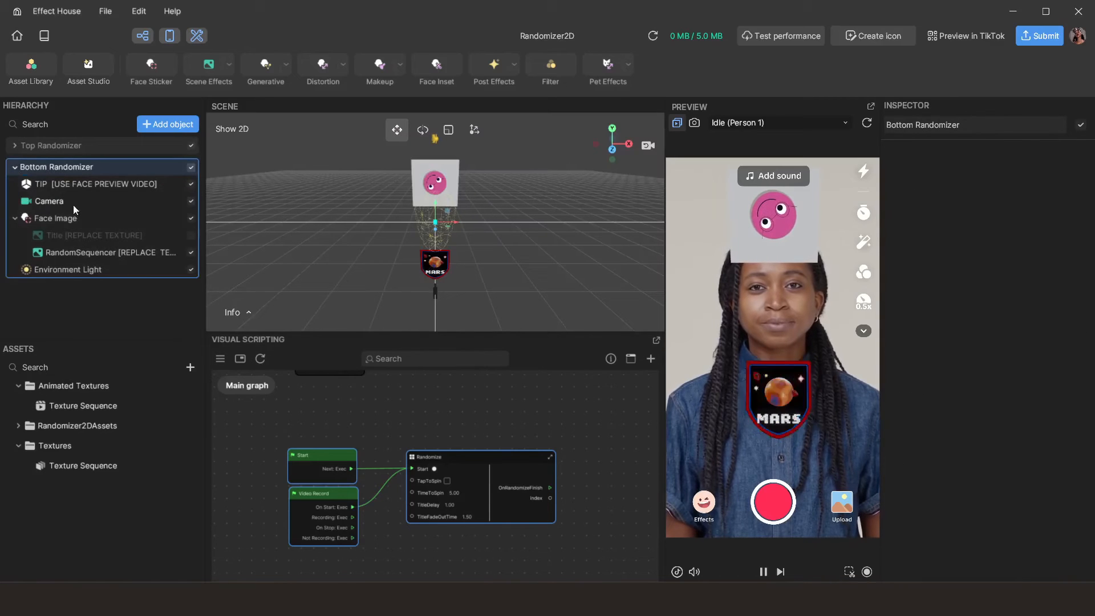
pyautogui.click(94, 268)
pyautogui.click(111, 252)
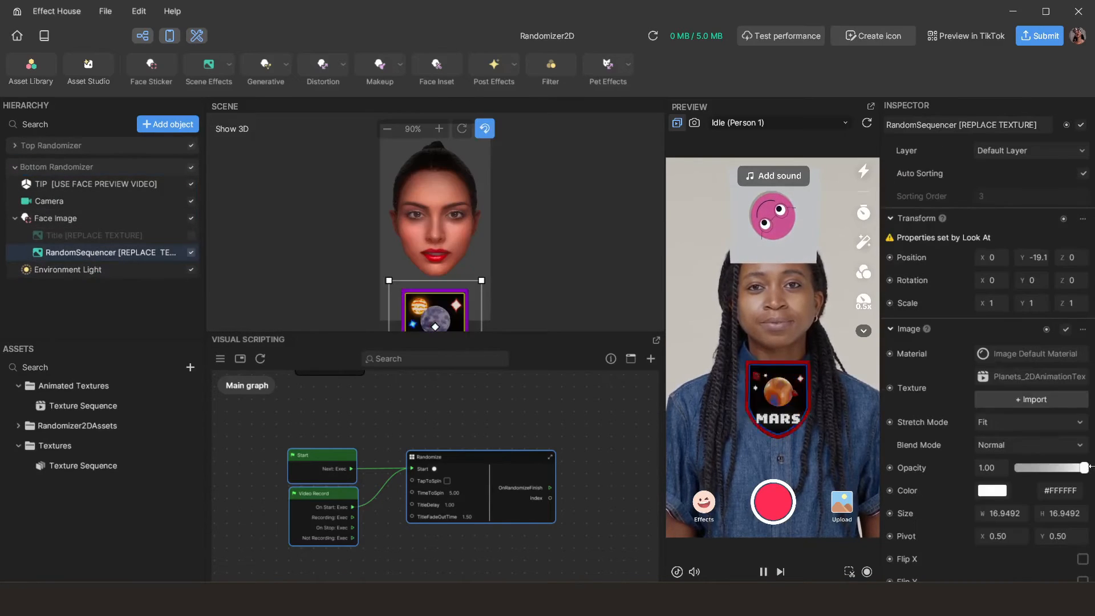
pyautogui.click(1042, 402)
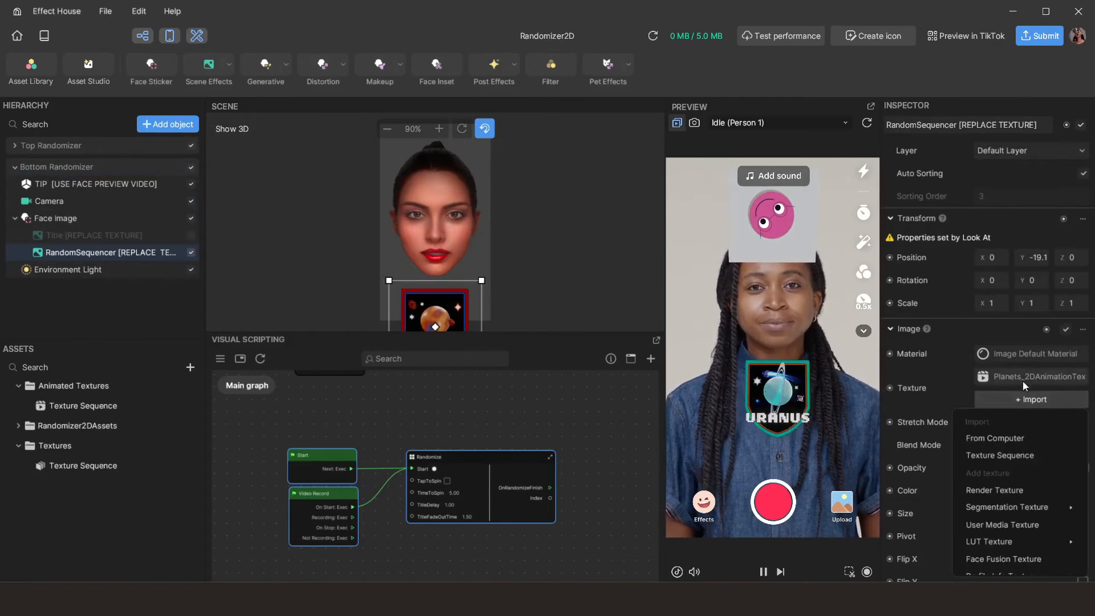
pyautogui.click(1011, 455)
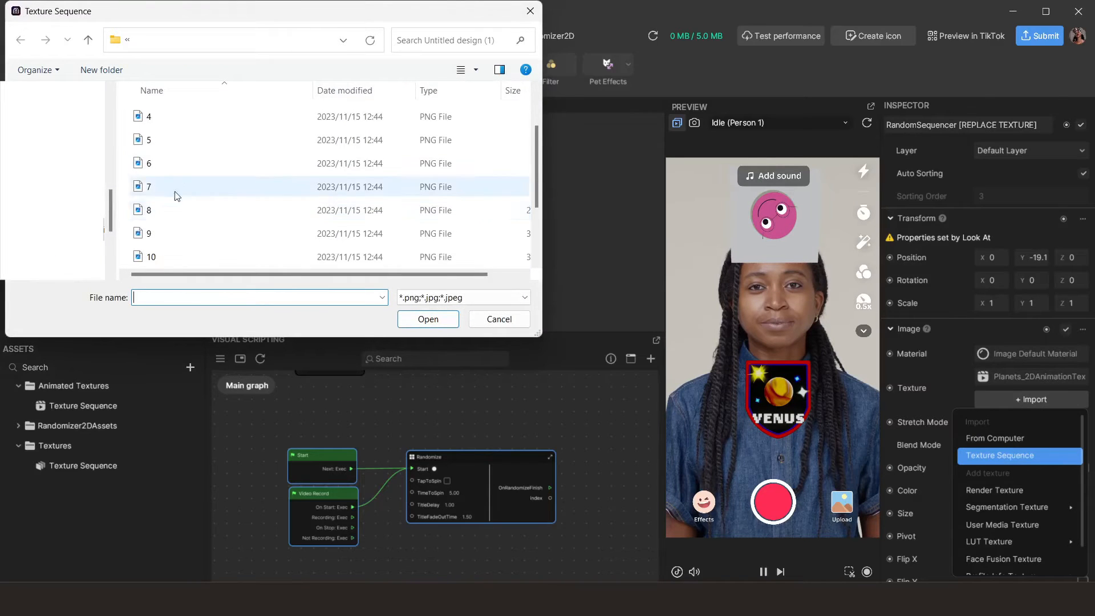
pyautogui.click(174, 210)
pyautogui.scroll(-2, 173, 251)
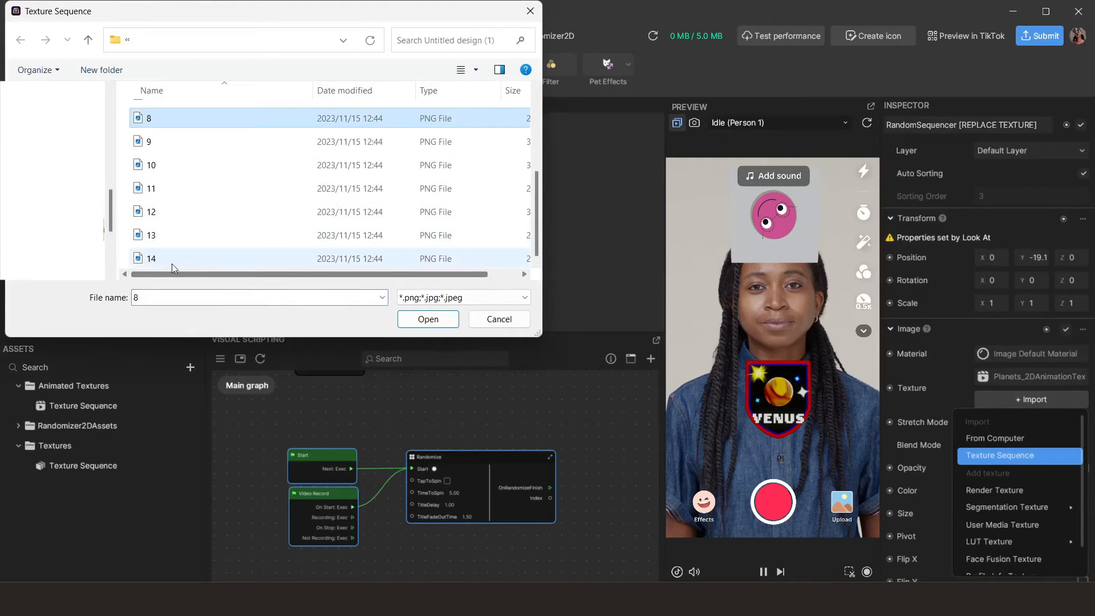
pyautogui.keyDown('shift'); pyautogui.click(173, 264); pyautogui.keyUp('shift')
pyautogui.click(428, 319)
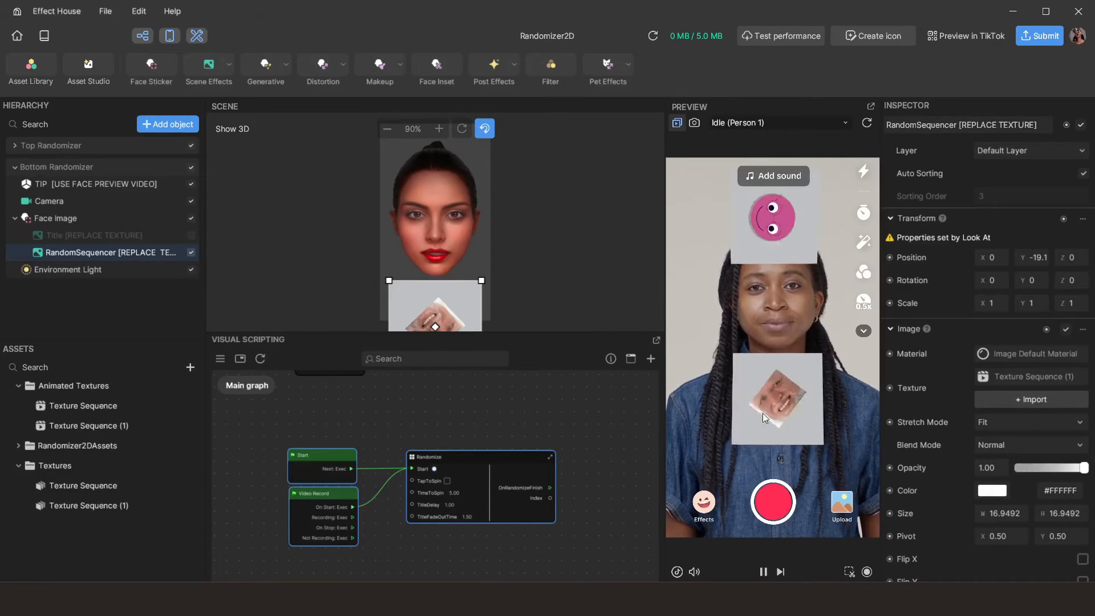
pyautogui.click(15, 167)
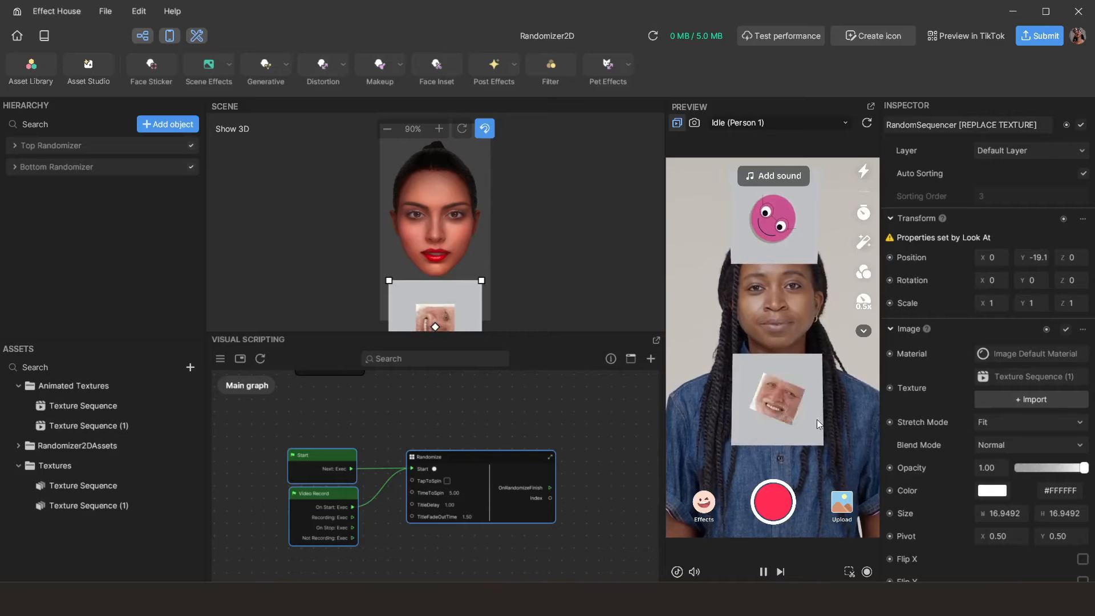
# Open the subgraph of the lower, duplicated Randomize node in the main graph
pyautogui.scroll(-1, 491, 423)
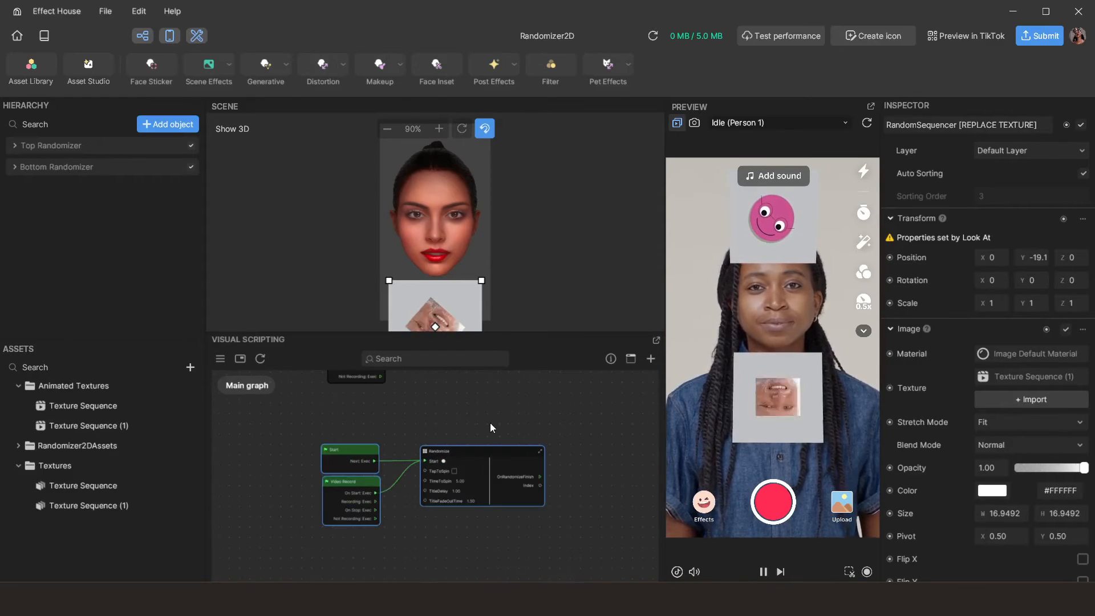
pyautogui.scroll(-2, 479, 419)
pyautogui.moveTo(479, 419); pyautogui.dragTo(480, 474, button='middle')
pyautogui.scroll(1, 446, 466)
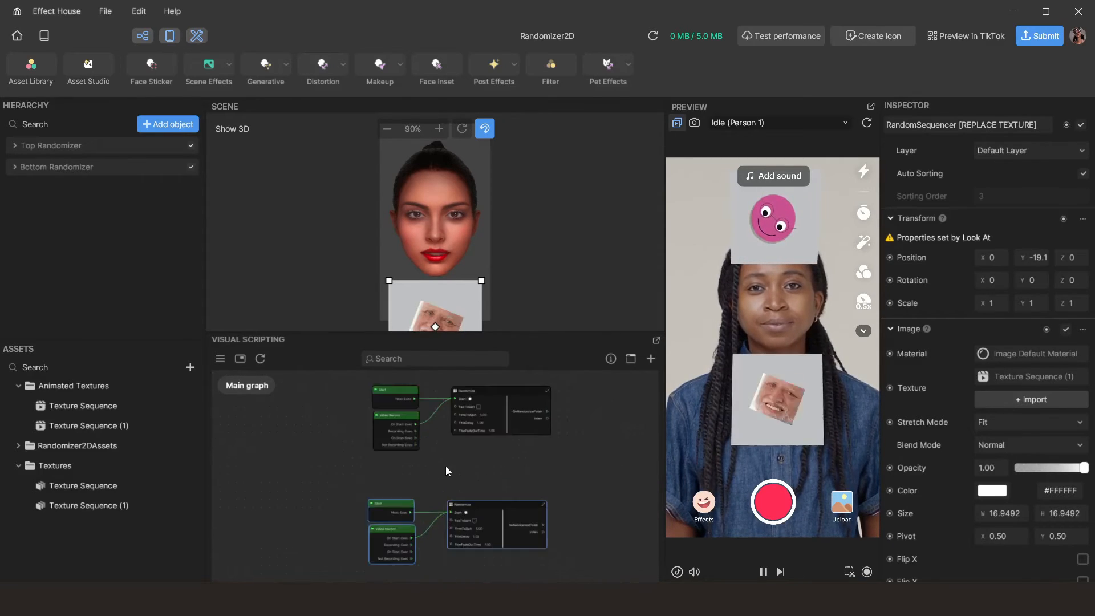
pyautogui.moveTo(444, 461); pyautogui.dragTo(443, 405, button='middle')
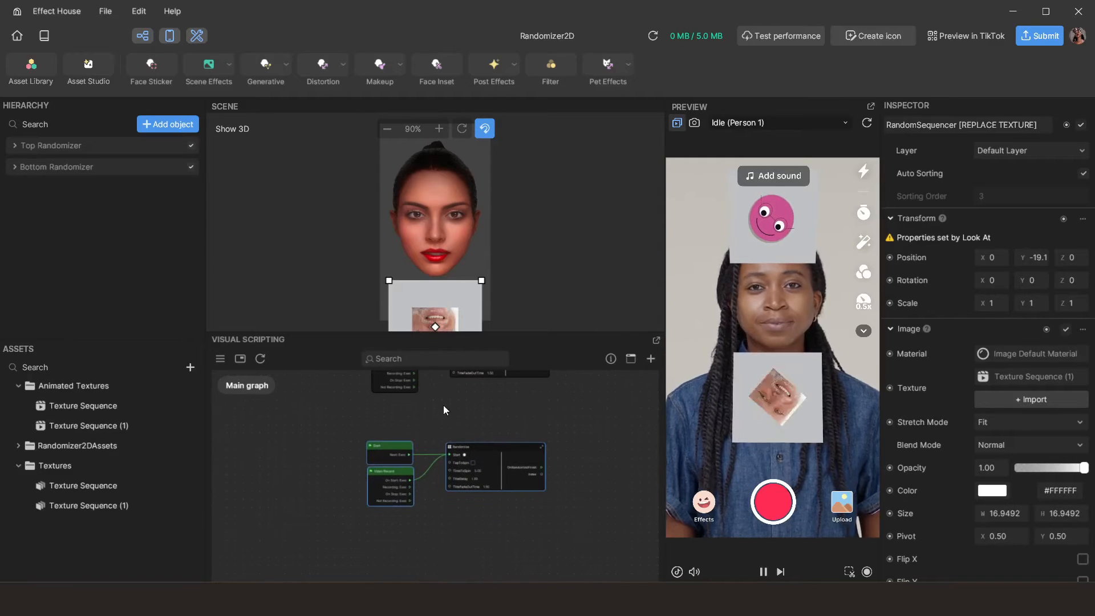
pyautogui.scroll(4, 456, 529)
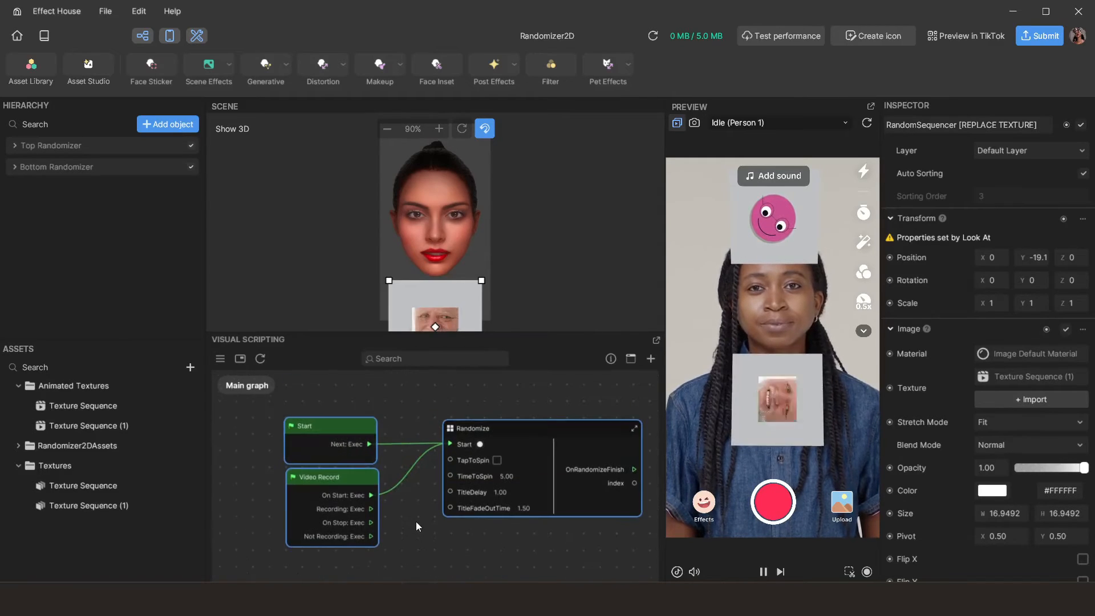
pyautogui.doubleClick(456, 430)
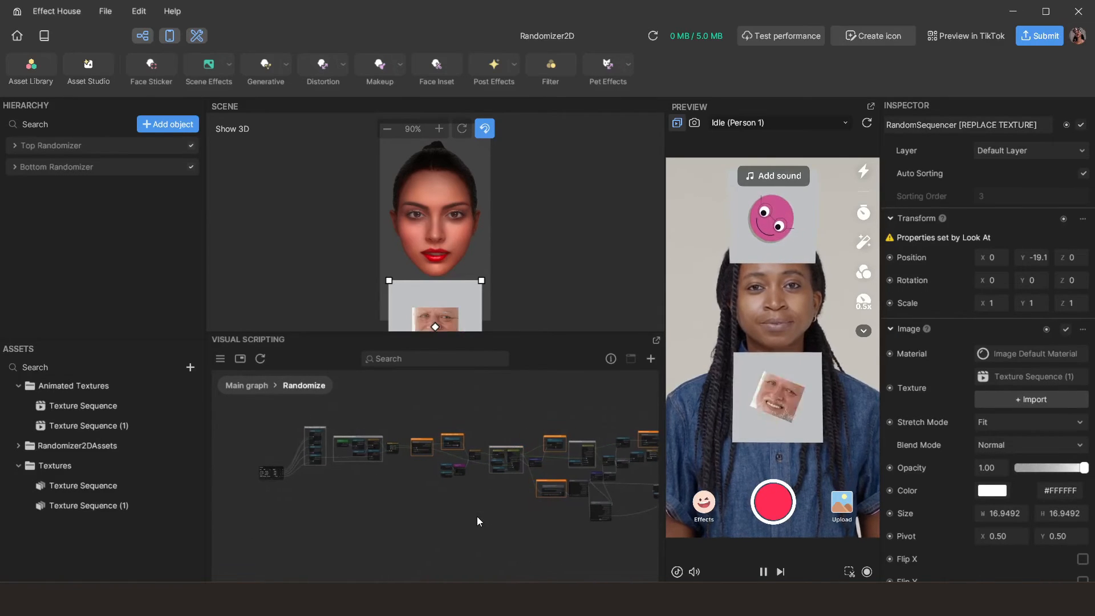
pyautogui.moveTo(472, 516); pyautogui.dragTo(364, 519)
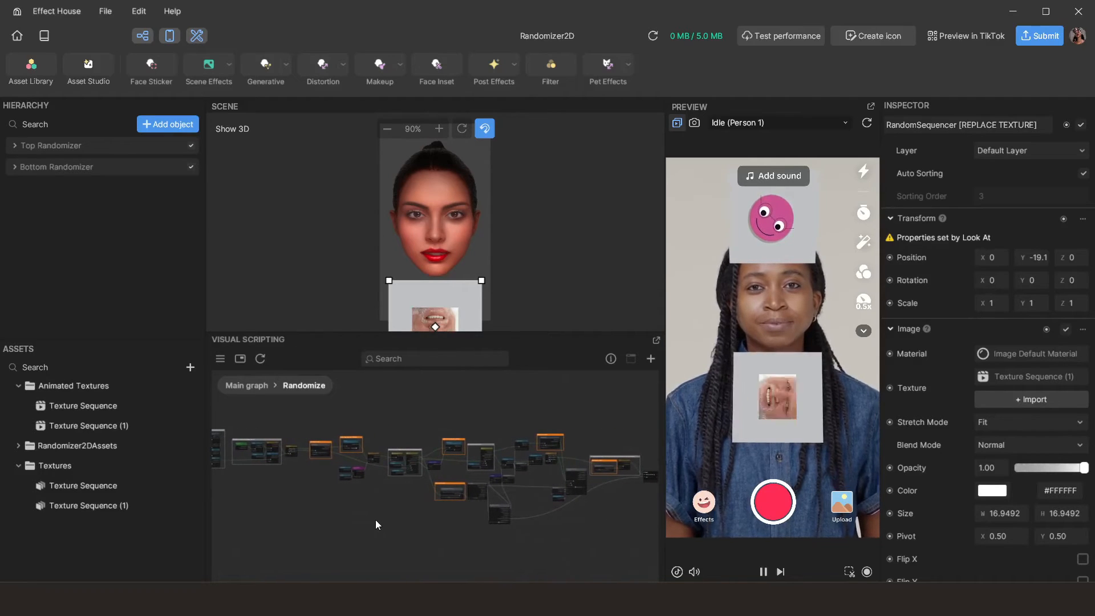
pyautogui.scroll(5, 307, 454)
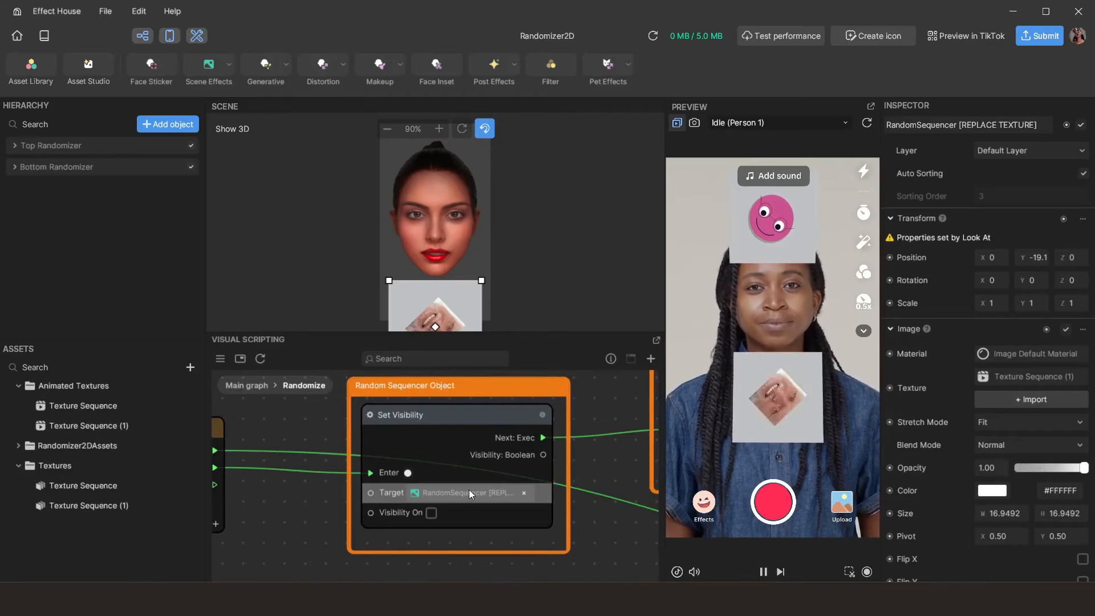
# Prefix the name of Bottom Randomizer's RandomSequencer image with "Bottom" and assign the image as target of the subgraph's first Set Visibility node
pyautogui.click(13, 168)
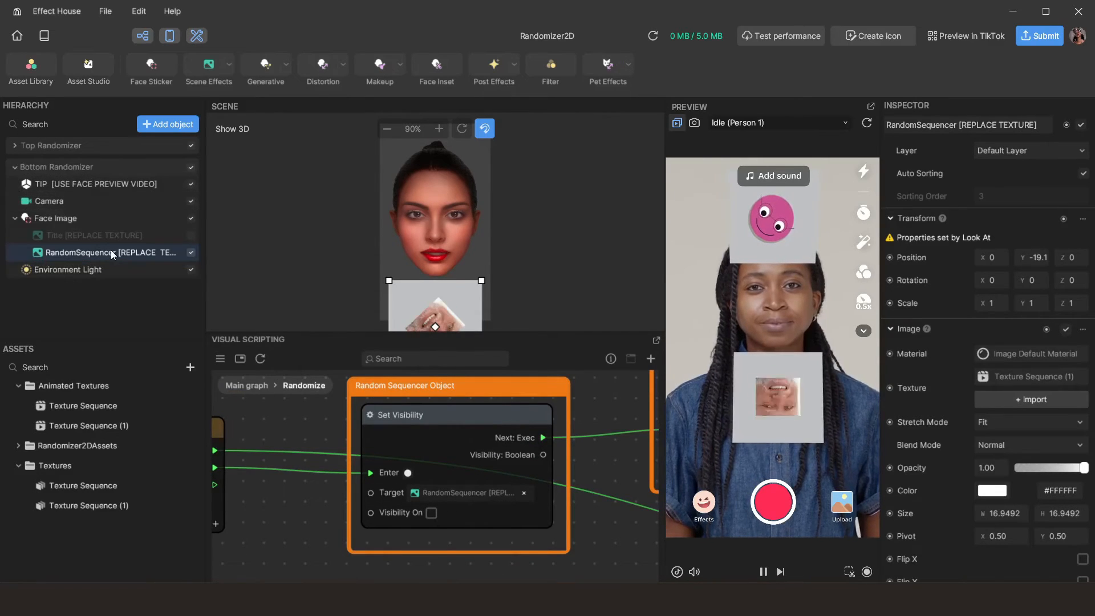
pyautogui.doubleClick(71, 254)
pyautogui.click(76, 256)
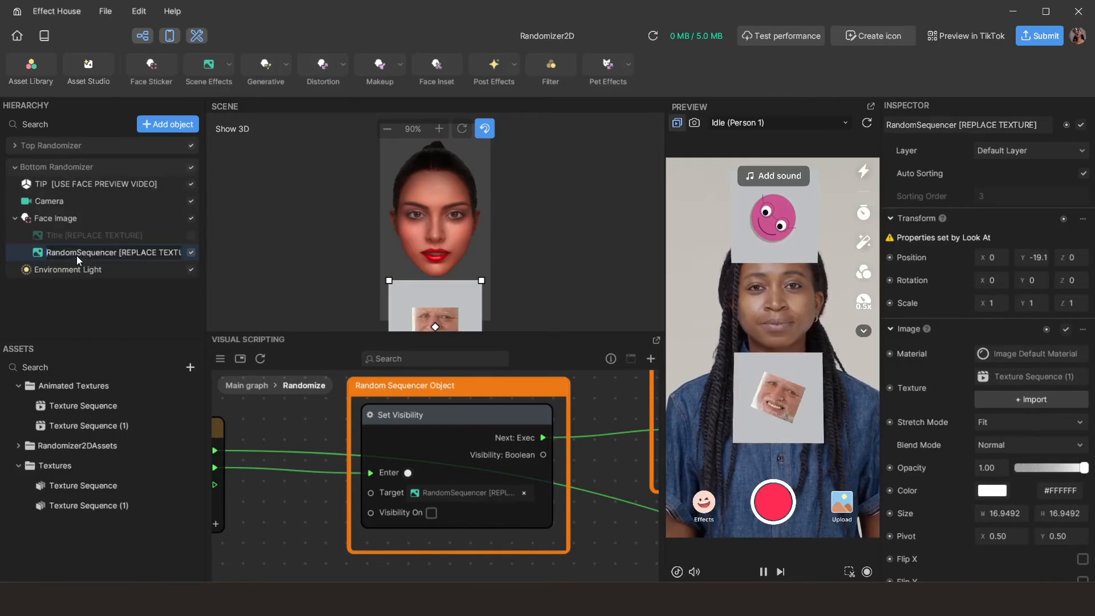
pyautogui.press('Home')
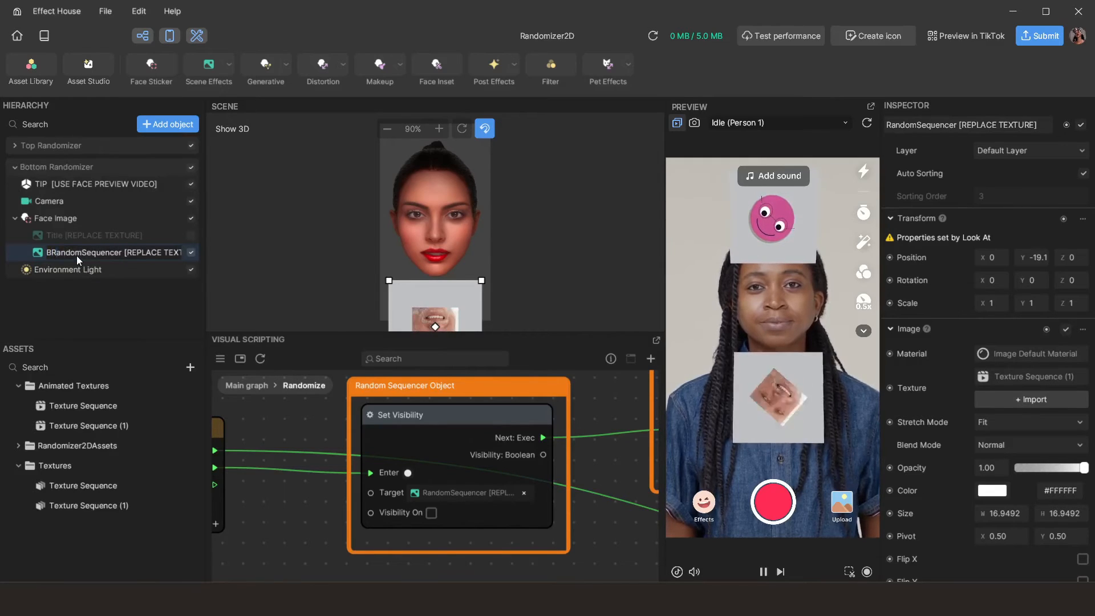
pyautogui.write('Bottom')
pyautogui.press('Return')
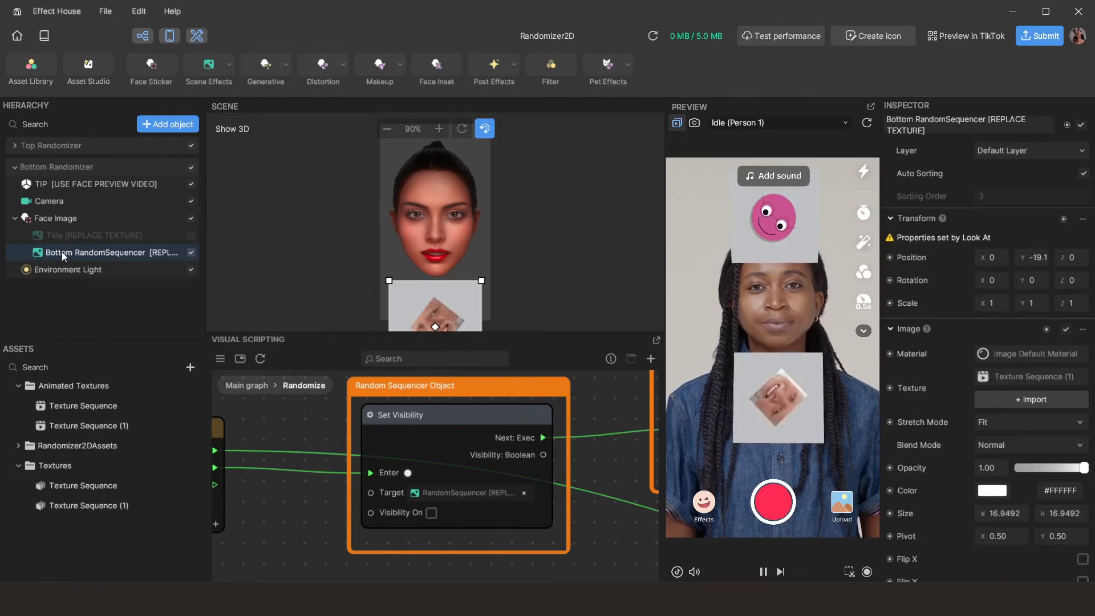
pyautogui.moveTo(62, 252); pyautogui.dragTo(443, 491)
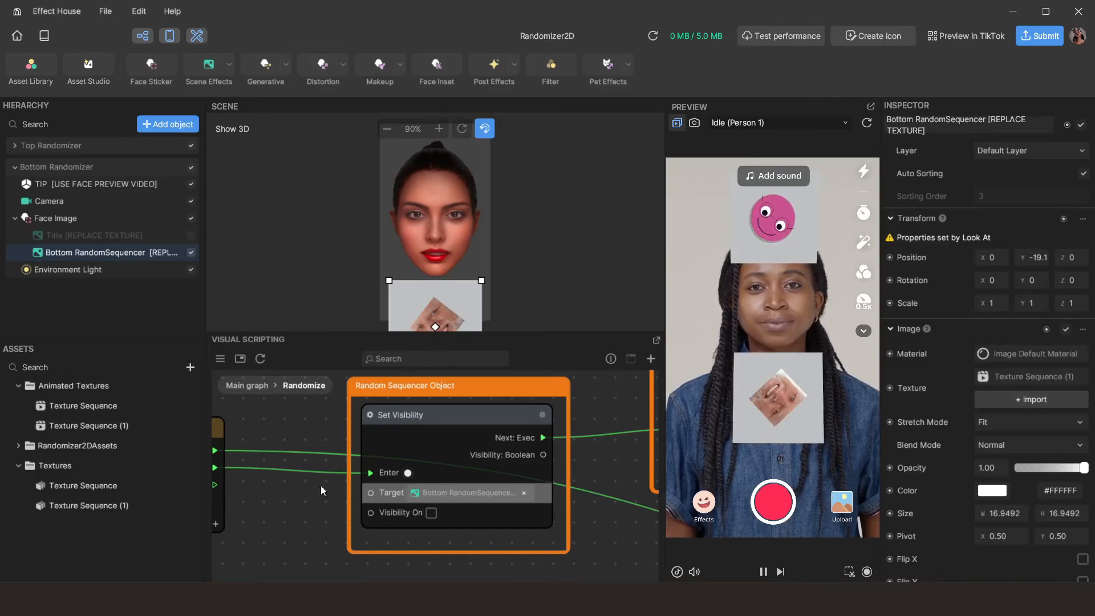
# Assign Bottom RandomSequencer as the scene object of the Get Component by Type node in the duplicated Randomize subgraph
pyautogui.scroll(-2, 279, 488)
pyautogui.moveTo(279, 490); pyautogui.dragTo(495, 489)
pyautogui.moveTo(478, 535); pyautogui.dragTo(794, 522)
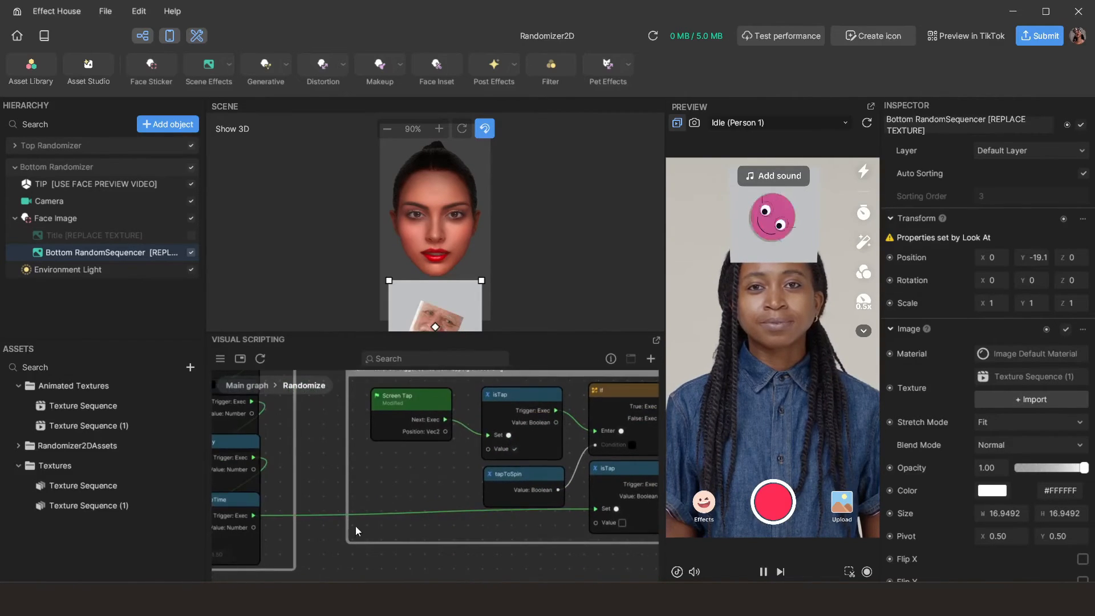
pyautogui.scroll(-2, 338, 547)
pyautogui.moveTo(334, 558); pyautogui.dragTo(207, 549)
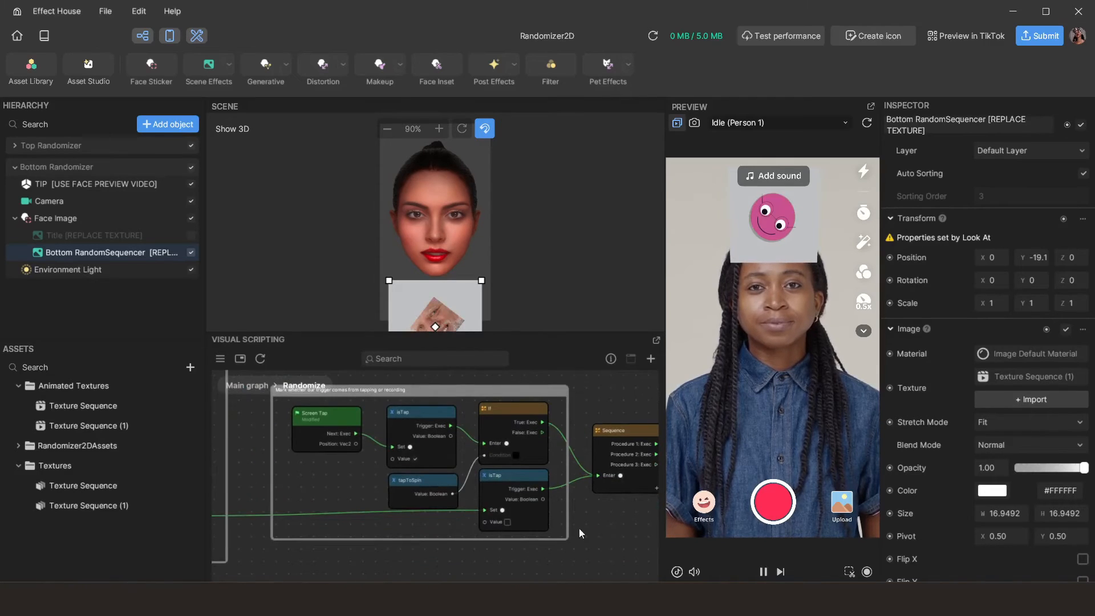
pyautogui.moveTo(606, 530); pyautogui.dragTo(379, 536)
pyautogui.moveTo(518, 532); pyautogui.dragTo(389, 556)
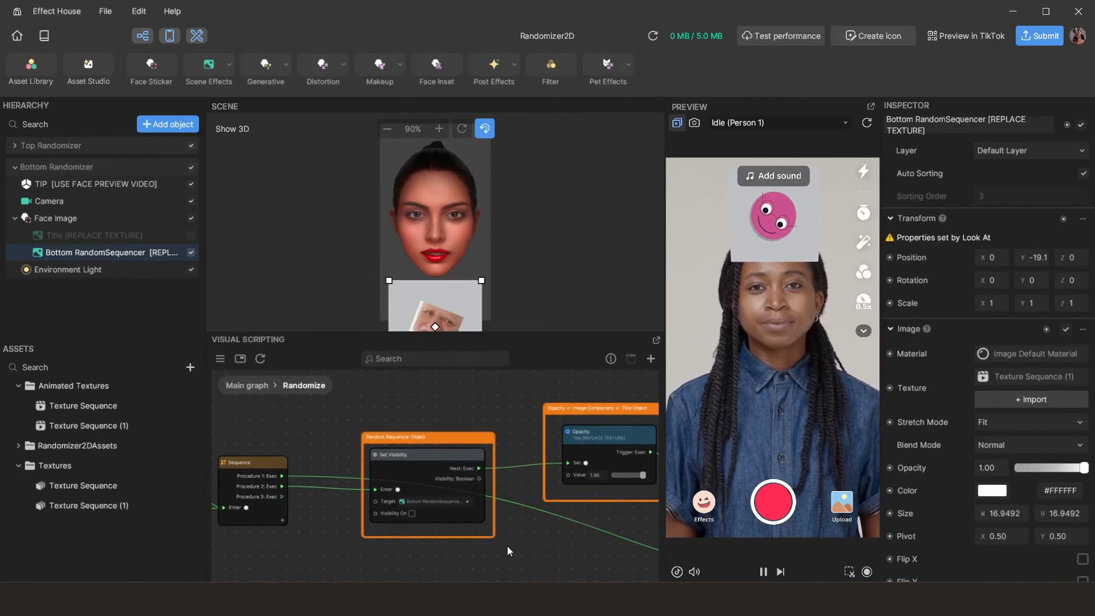
pyautogui.moveTo(508, 546); pyautogui.dragTo(330, 559)
pyautogui.moveTo(381, 504); pyautogui.dragTo(279, 433)
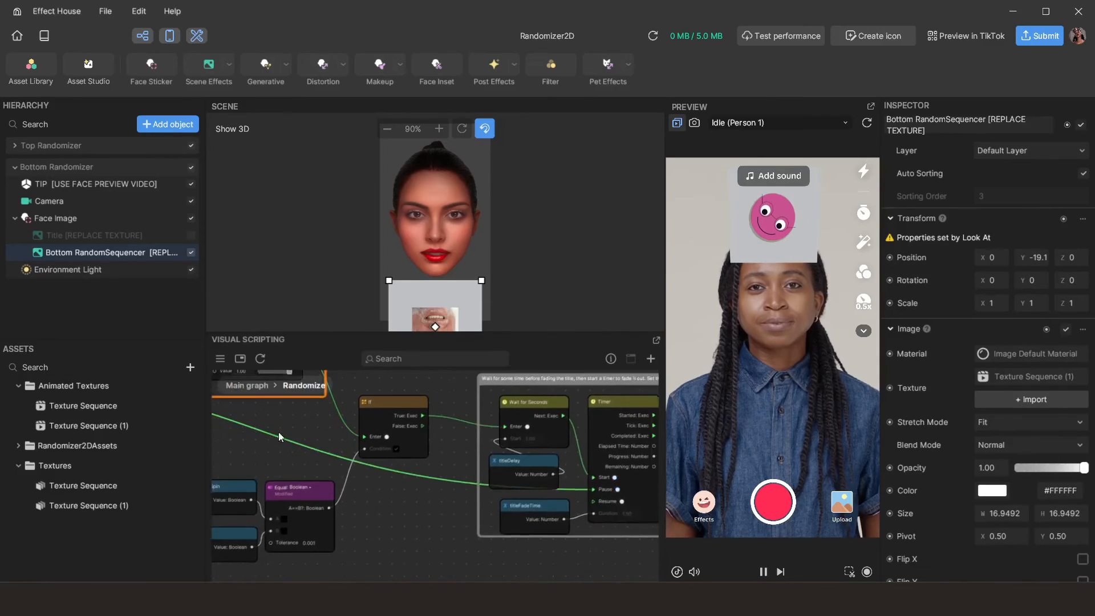
pyautogui.moveTo(464, 413); pyautogui.dragTo(213, 451)
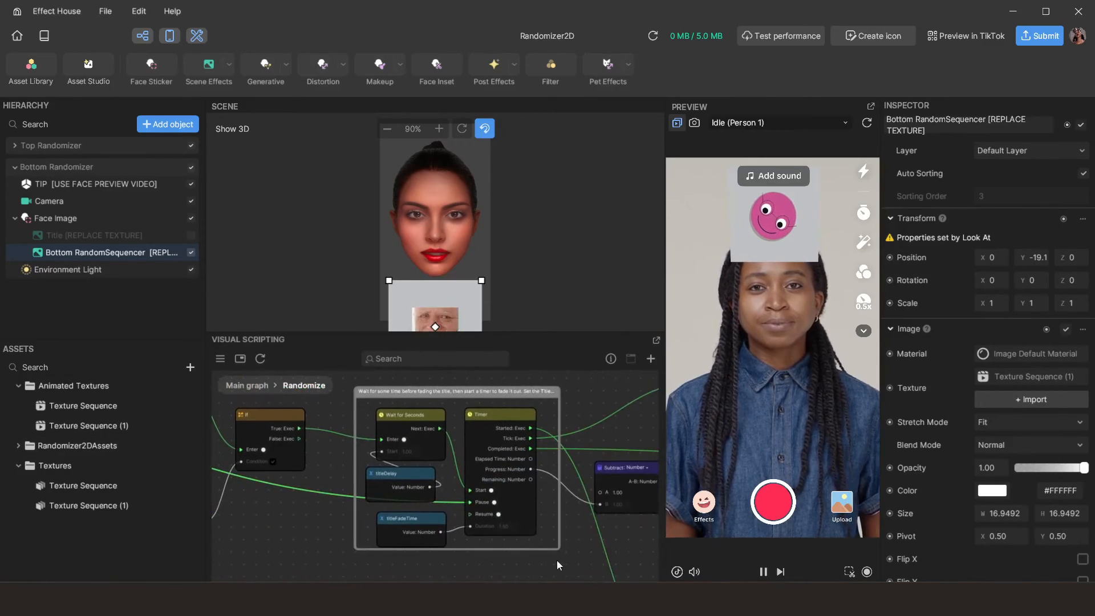
pyautogui.moveTo(556, 560); pyautogui.dragTo(334, 401)
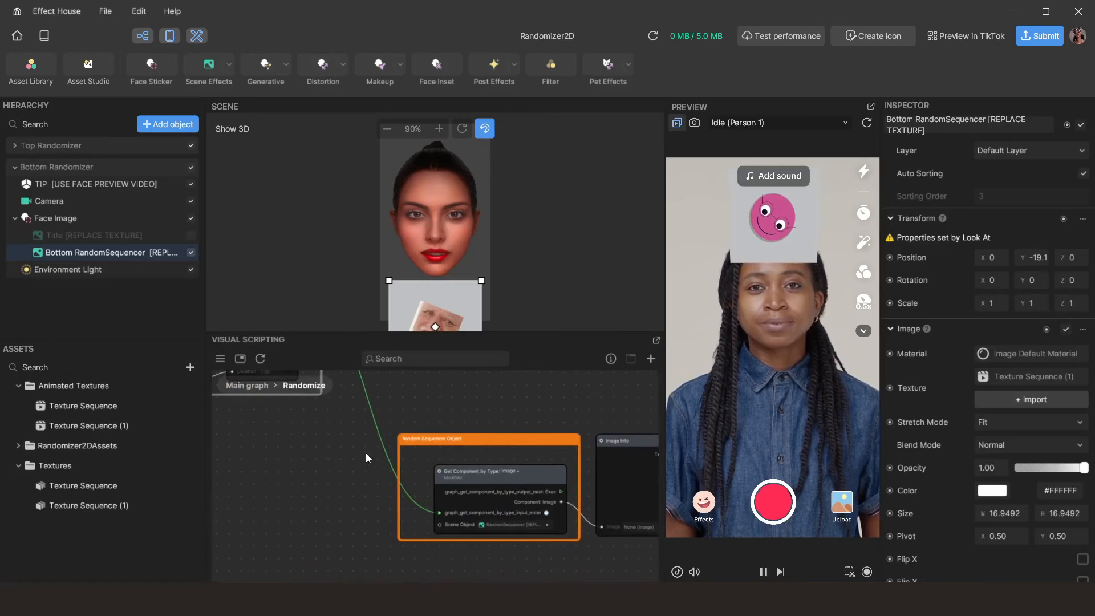
pyautogui.moveTo(364, 453); pyautogui.dragTo(317, 409)
pyautogui.scroll(3, 460, 470)
pyautogui.moveTo(495, 523); pyautogui.dragTo(491, 533)
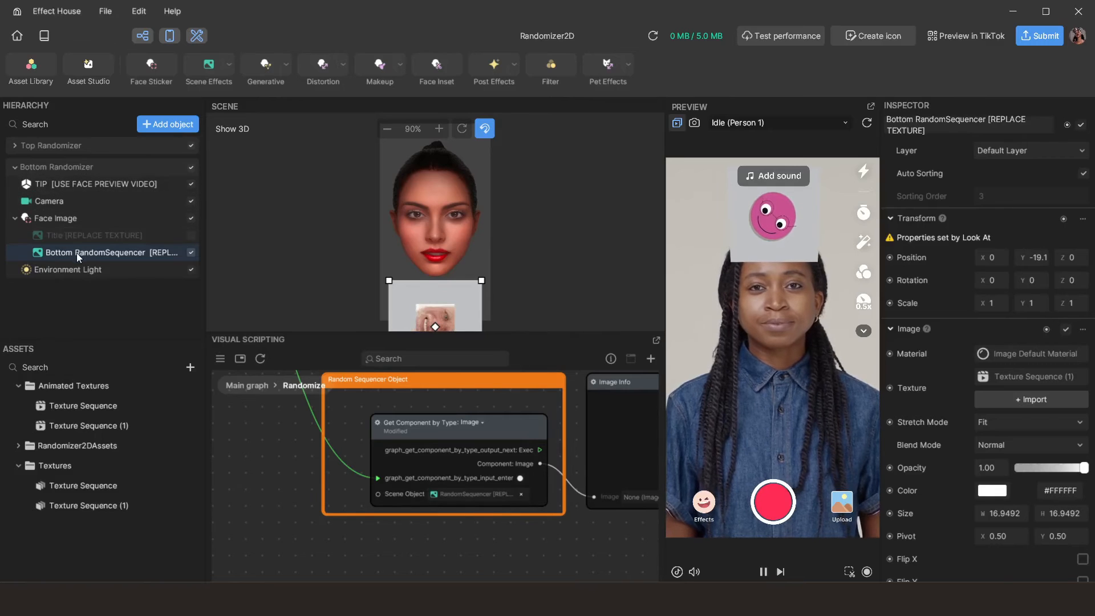
pyautogui.moveTo(77, 253); pyautogui.dragTo(464, 494)
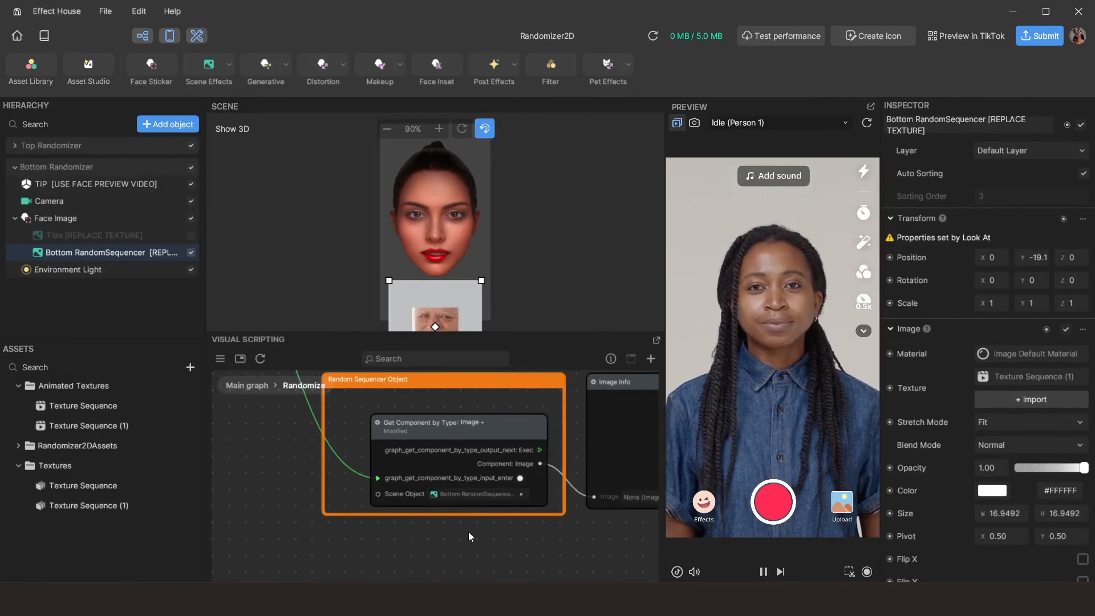
# Assign Bottom RandomSequencer as target of the second Set Visibility node, the one with Visibility On enabled
pyautogui.scroll(-1, 550, 525)
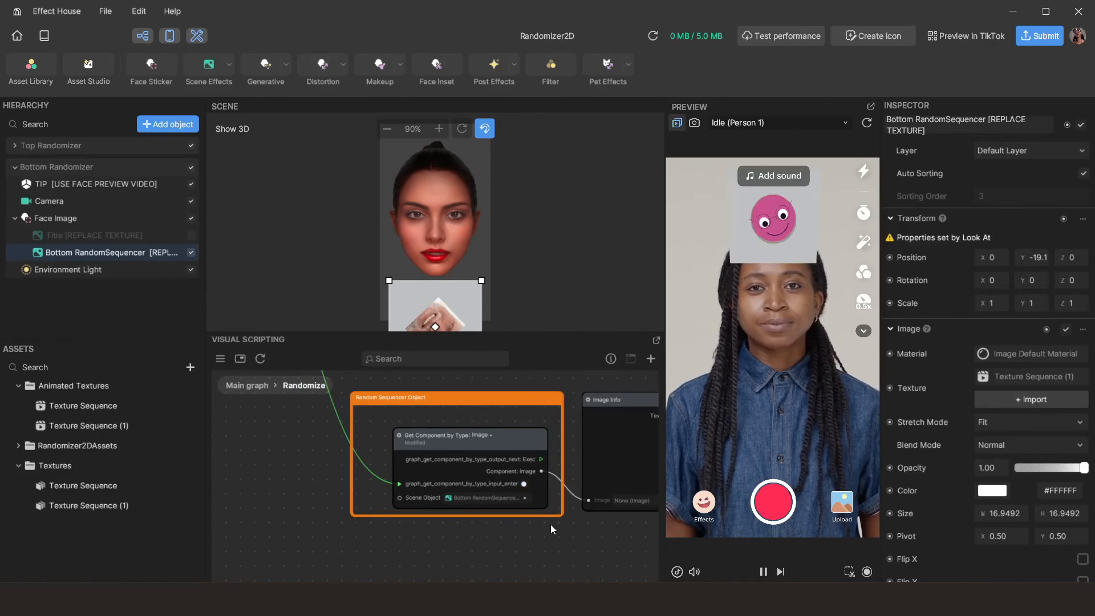
pyautogui.moveTo(550, 525); pyautogui.dragTo(542, 599, button='middle')
pyautogui.moveTo(537, 462); pyautogui.dragTo(232, 268, button='middle')
pyautogui.moveTo(497, 457); pyautogui.dragTo(688, 605, button='middle')
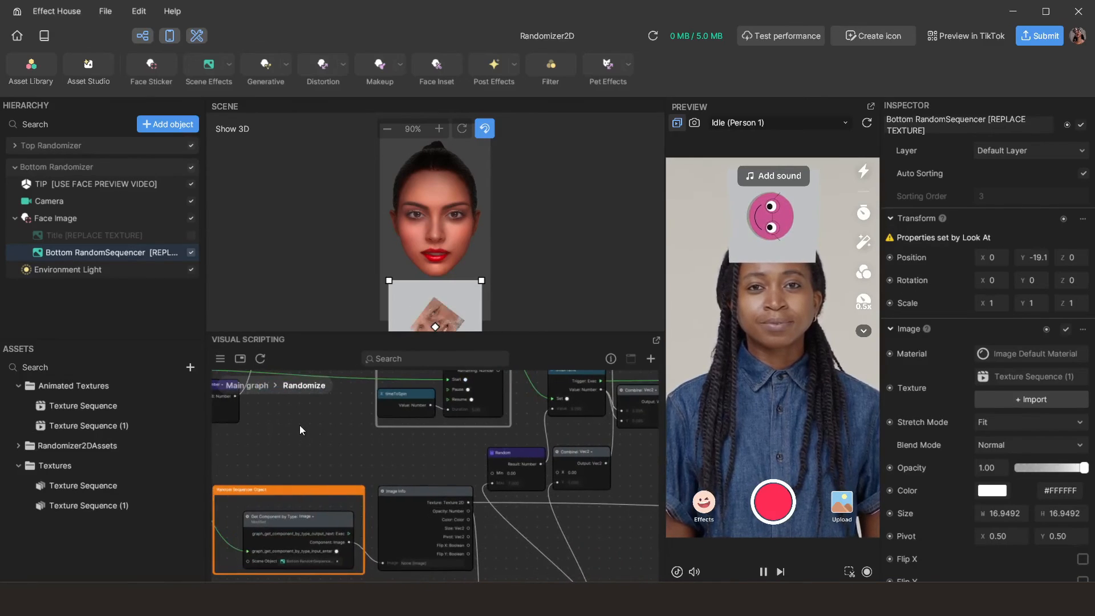
pyautogui.moveTo(300, 430); pyautogui.dragTo(0, 526, button='middle')
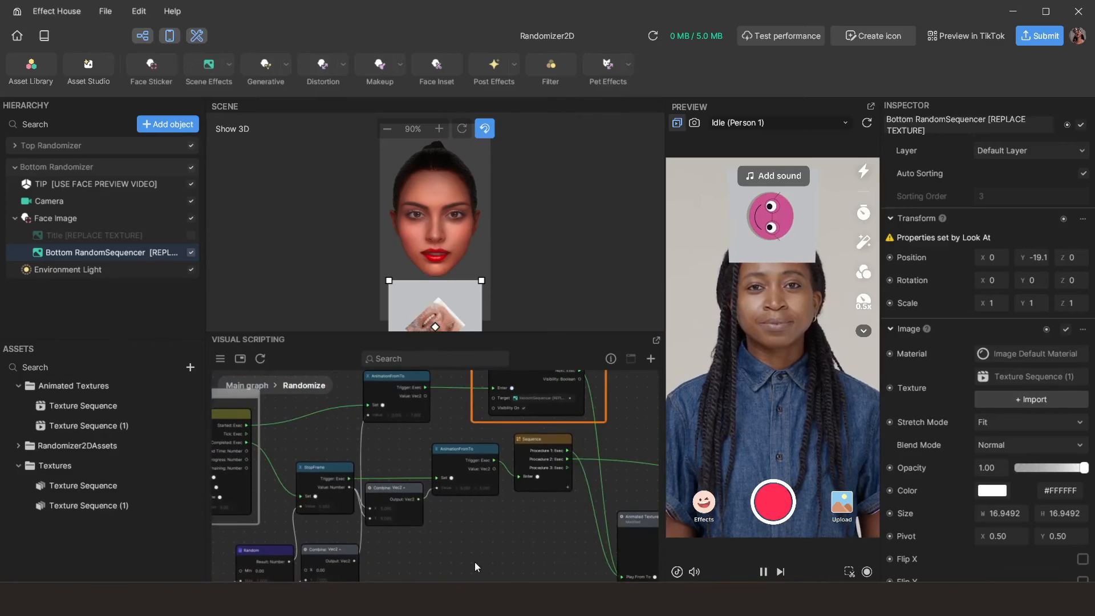
pyautogui.moveTo(535, 440); pyautogui.dragTo(419, 509, button='middle')
pyautogui.scroll(3, 502, 431)
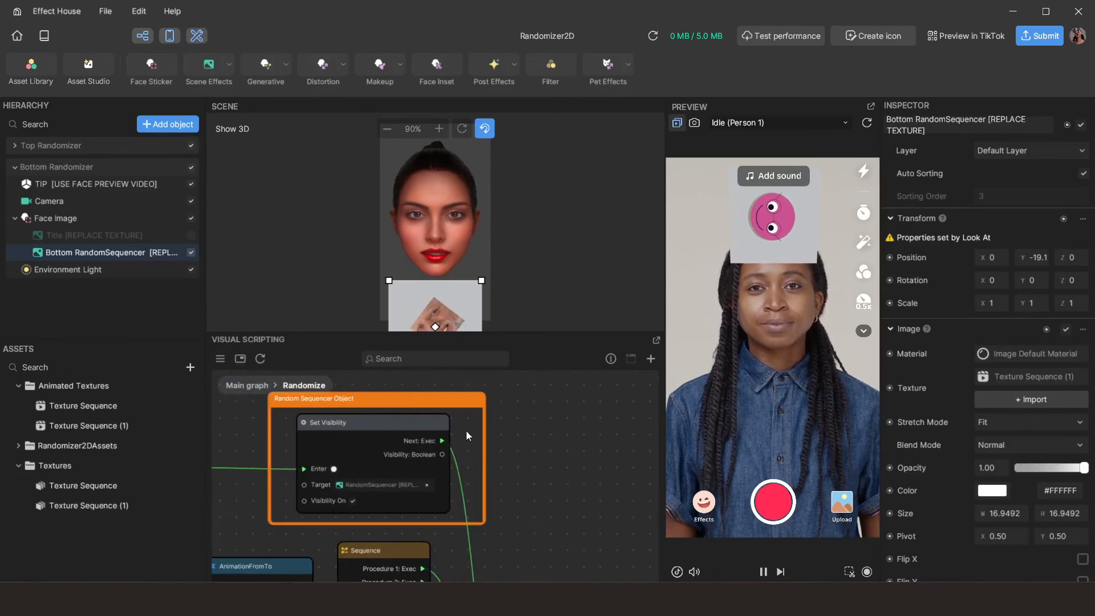
pyautogui.moveTo(66, 252); pyautogui.dragTo(358, 484)
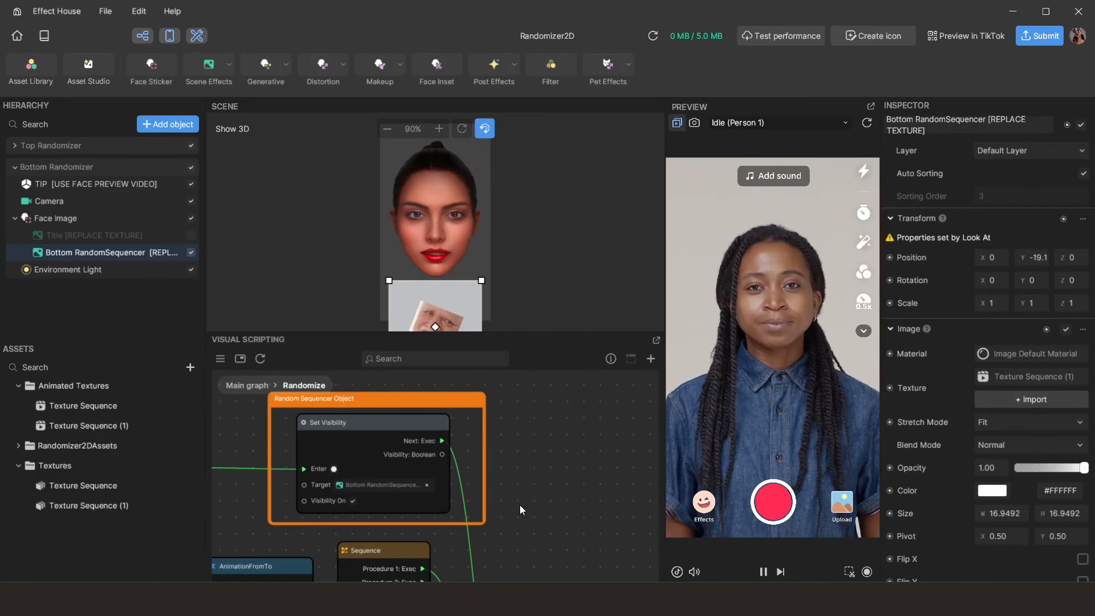
# Assign Bottom RandomSequencer as target of the Get Visibility node in the output signal section of the subgraph
pyautogui.scroll(-3, 522, 506)
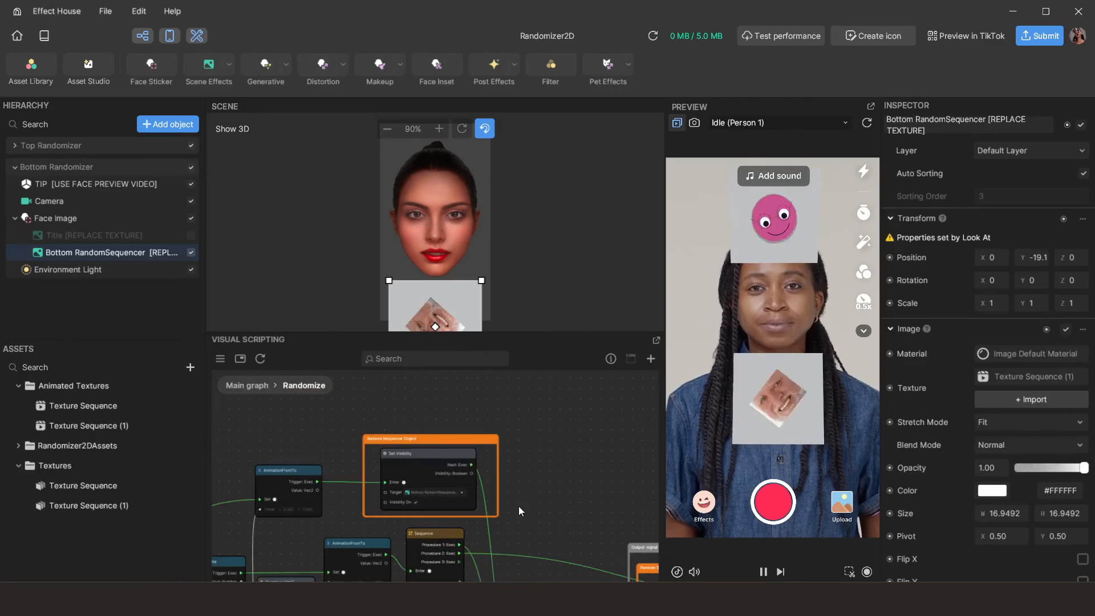
pyautogui.moveTo(520, 506); pyautogui.dragTo(315, 496, button='middle')
pyautogui.scroll(3, 430, 525)
pyautogui.scroll(2, 430, 525)
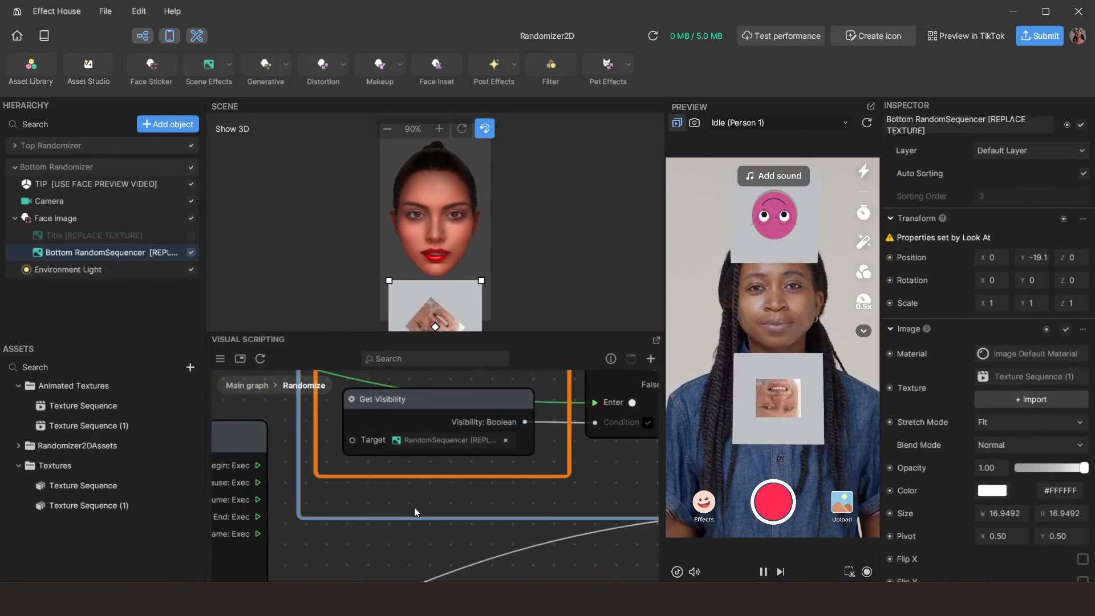
pyautogui.scroll(-1, 497, 492)
pyautogui.moveTo(595, 494); pyautogui.dragTo(594, 559, button='middle')
pyautogui.scroll(-1, 594, 552)
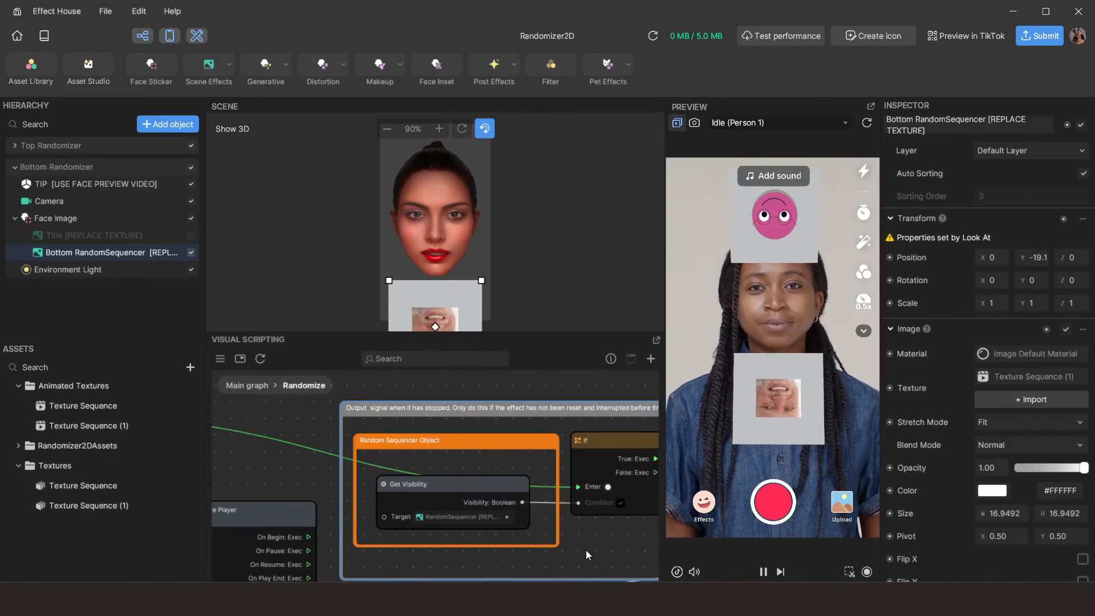
pyautogui.moveTo(385, 503); pyautogui.dragTo(450, 515)
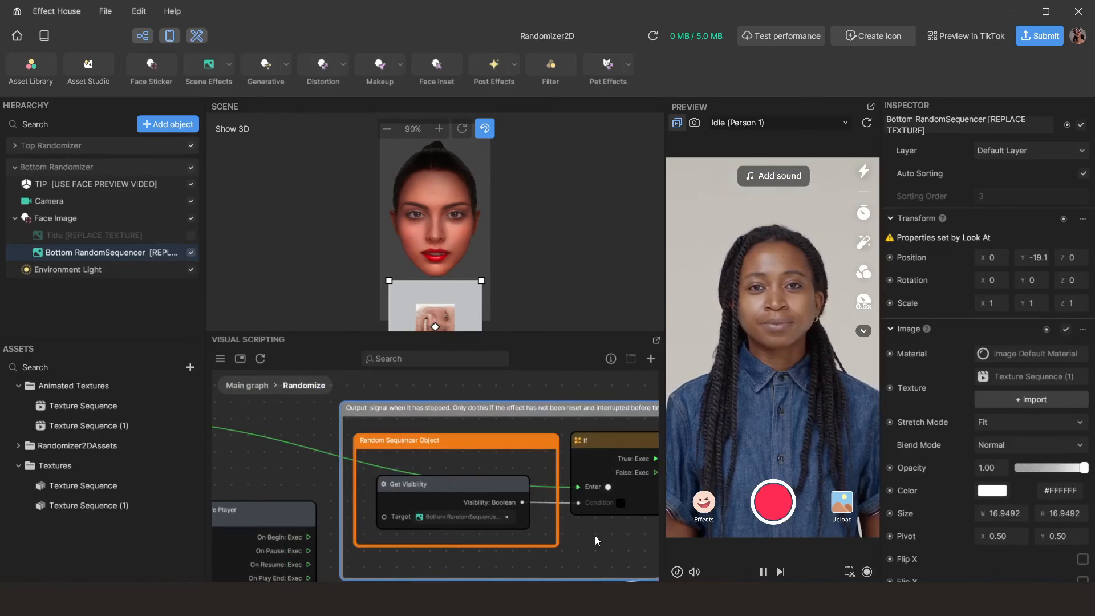
# Start a recording in the preview to test both randomizers
pyautogui.scroll(-5, 599, 536)
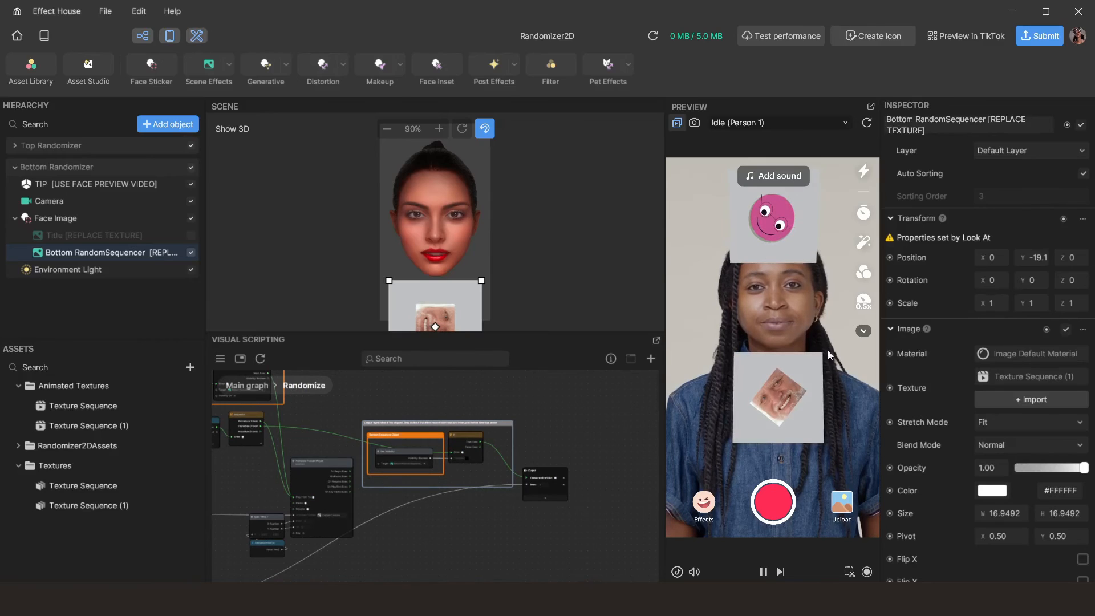
pyautogui.click(779, 506)
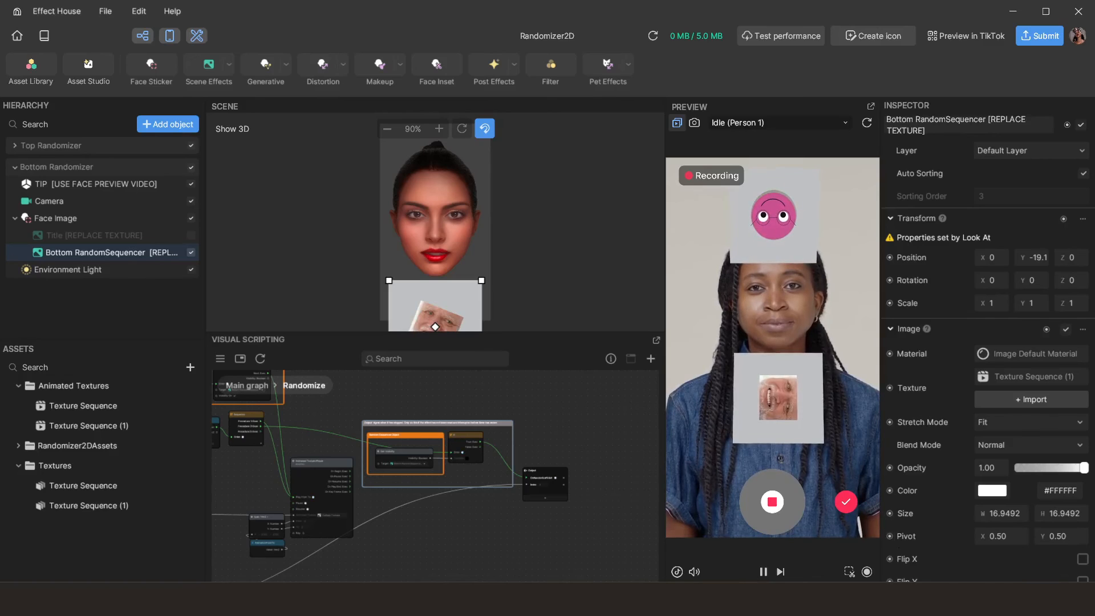
pyautogui.moveTo(737, 599)
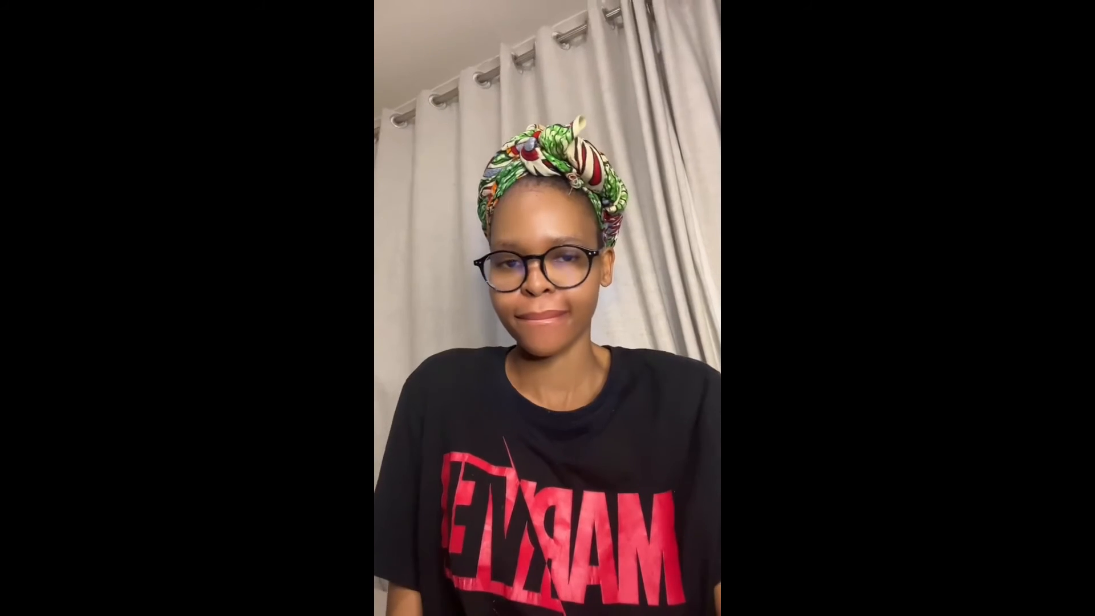